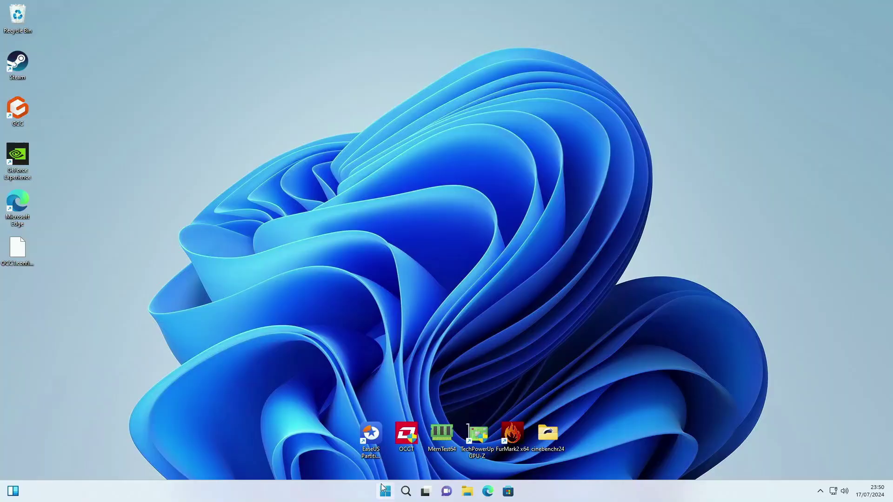
- Open System Information from a 'syste' search and check that Secure Boot State reads Off
{"action": "left_click", "coordinate": [406, 492]}
{"action": "type", "text": "syste"}
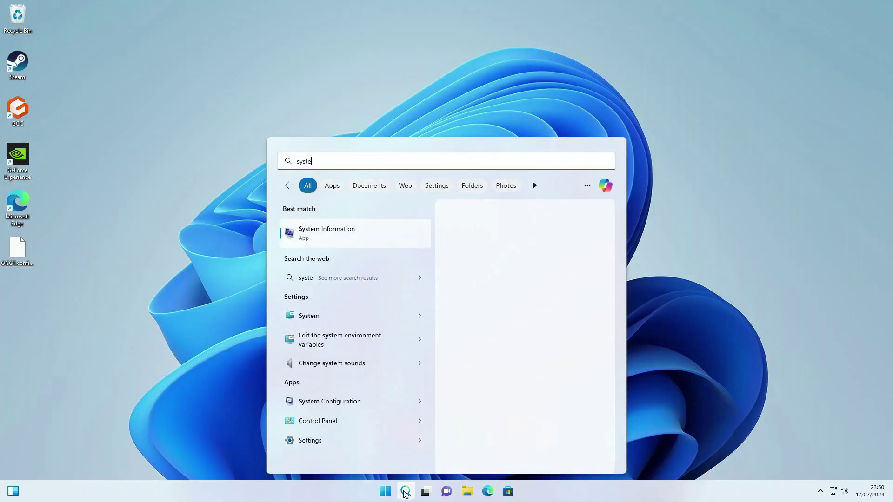
{"action": "key", "text": "Return"}
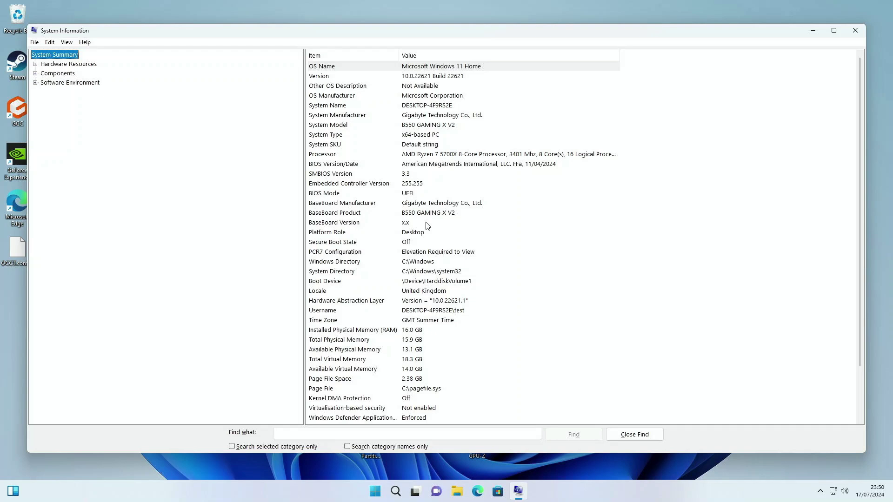
{"action": "left_click", "coordinate": [410, 243]}
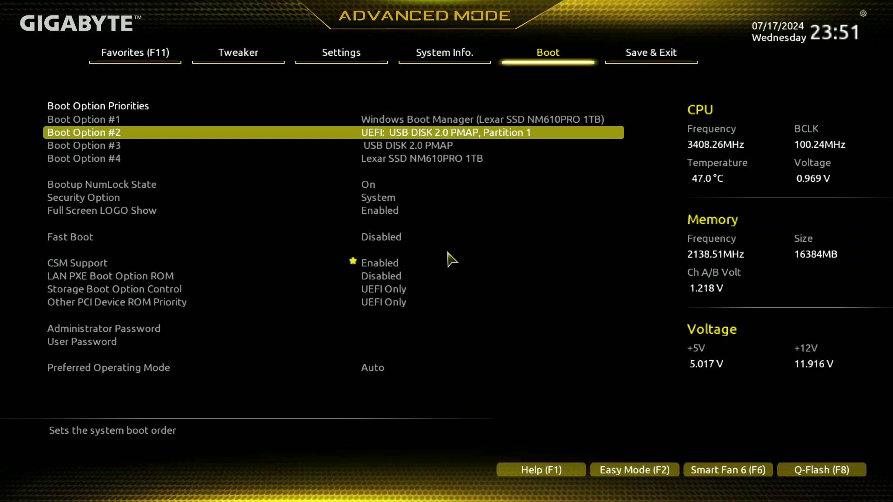
{"action": "key", "text": "Down"}
{"action": "key", "text": "Down"}
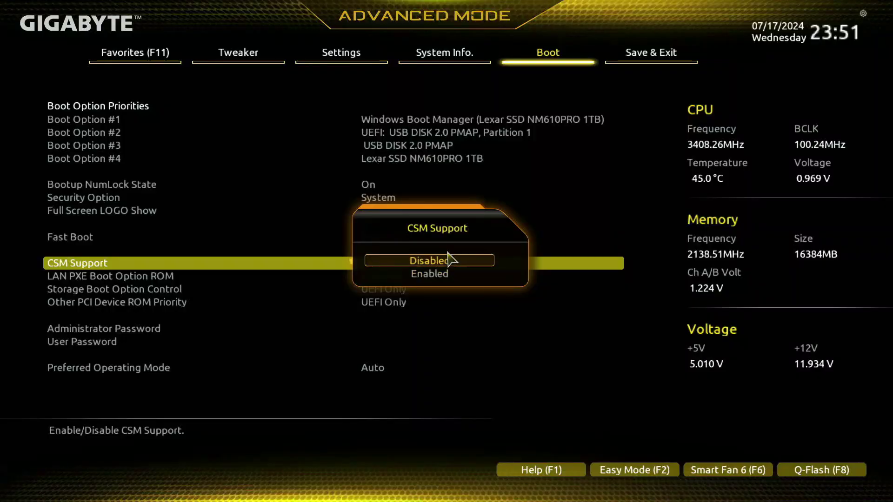
- Set CSM Support to Disabled on the BIOS Boot page
{"action": "left_click", "coordinate": [449, 260]}
{"action": "key", "text": "Down"}
{"action": "key", "text": "Down"}
{"action": "key", "text": "Down"}
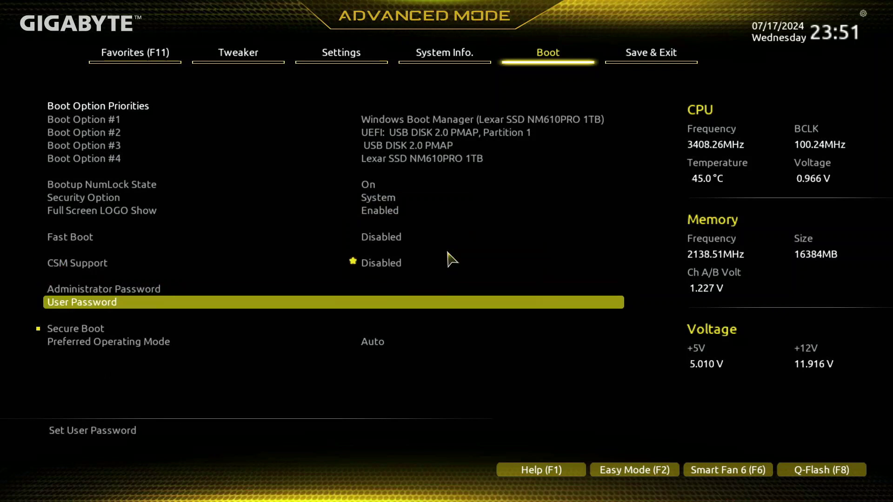
- Enter the Secure Boot settings and set Secure Boot Mode to Custom
{"action": "key", "text": "Return"}
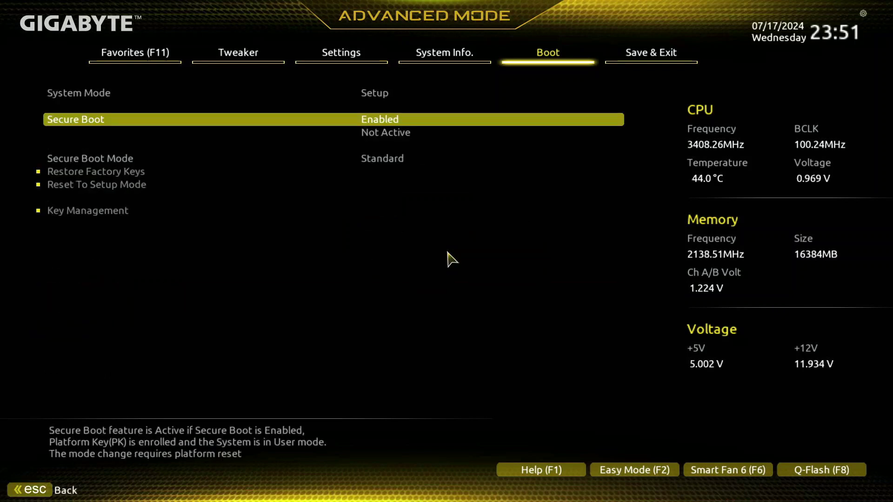
{"action": "key", "text": "Down"}
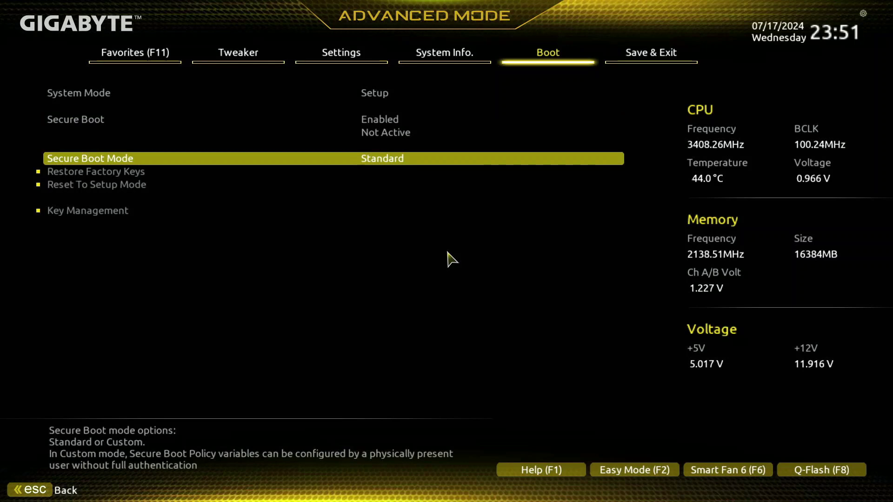
{"action": "key", "text": "Return"}
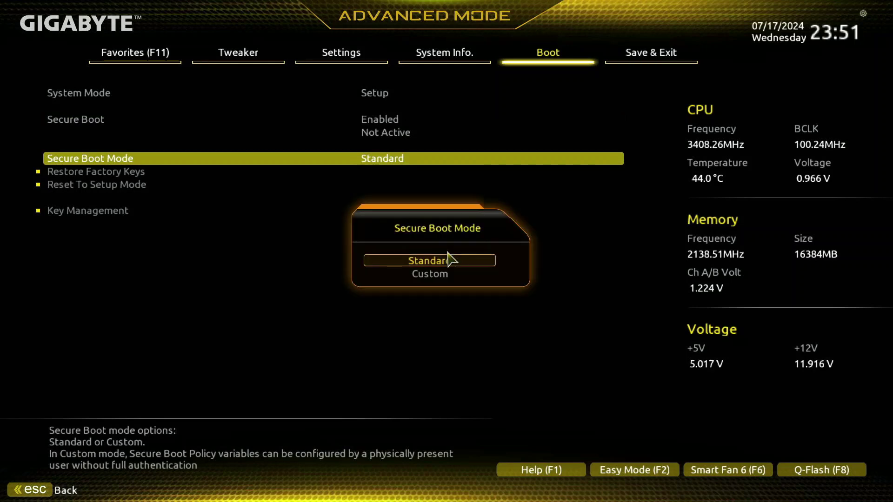
{"action": "key", "text": "Down"}
{"action": "key", "text": "Return"}
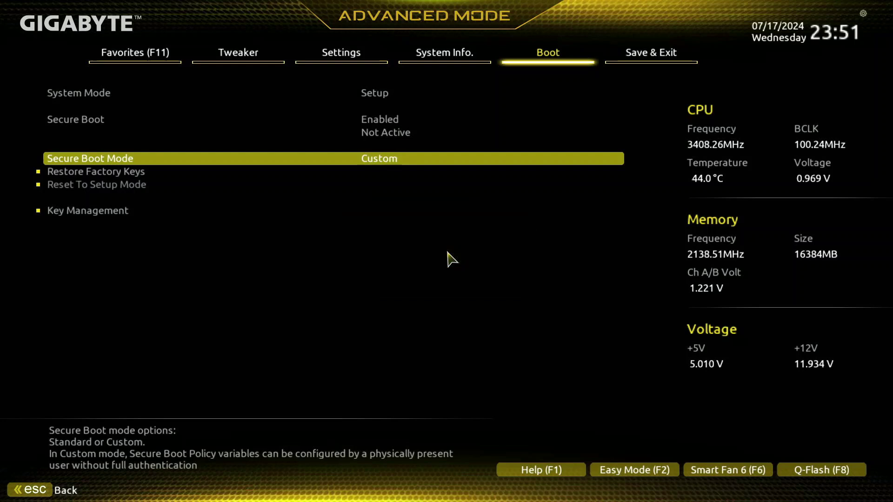
- Switch Secure Boot Mode back to Standard and install the factory default keys
{"action": "key", "text": "Return"}
{"action": "key", "text": "Up"}
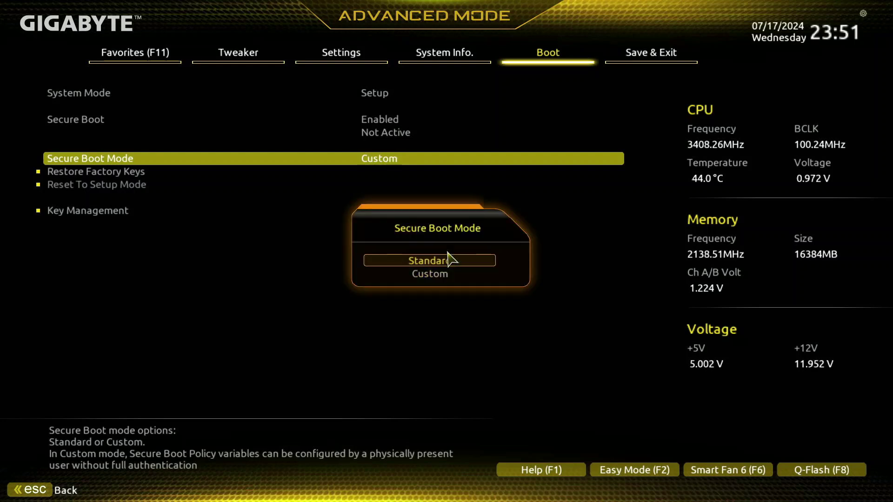
{"action": "key", "text": "Return"}
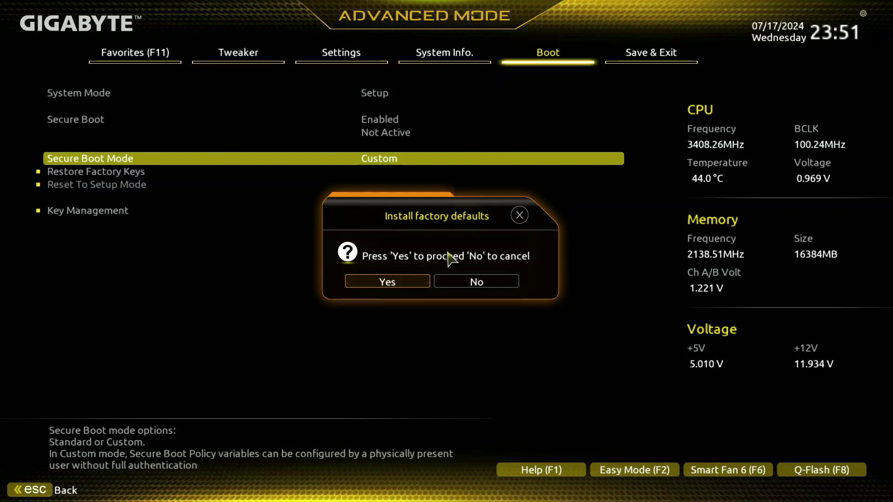
{"action": "key", "text": "Return"}
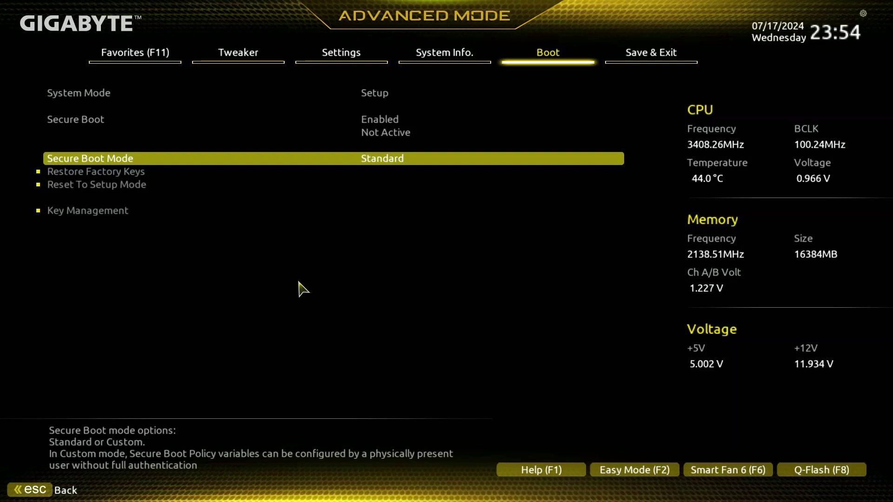
- Save the BIOS changes and exit setup with F10
{"action": "key", "text": "F10"}
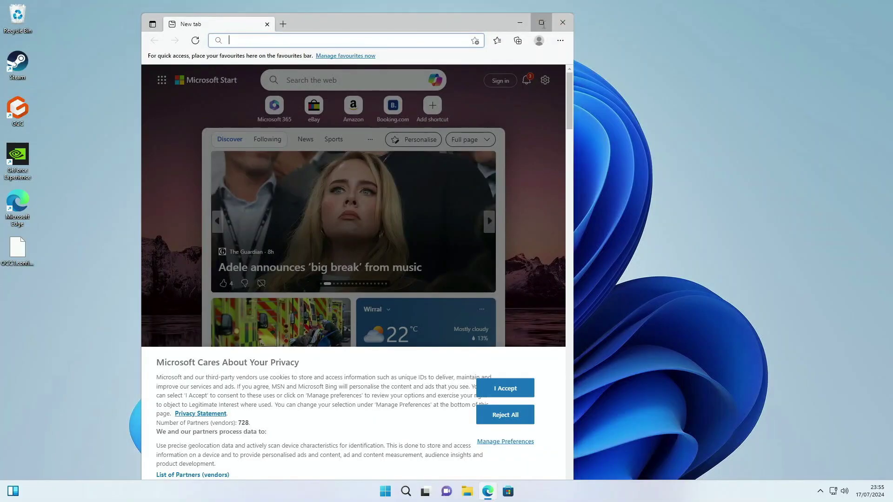
- In maximized Edge, search 'b550 gaming x v2' and open Gigabyte's B550 GAMING X V2 product page
{"action": "left_click", "coordinate": [543, 20]}
{"action": "left_click", "coordinate": [226, 24]}
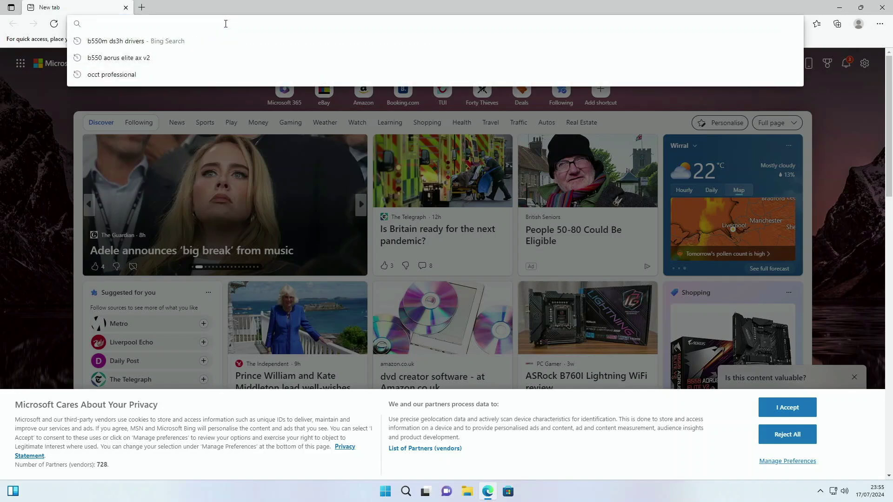
{"action": "type", "text": "b55"}
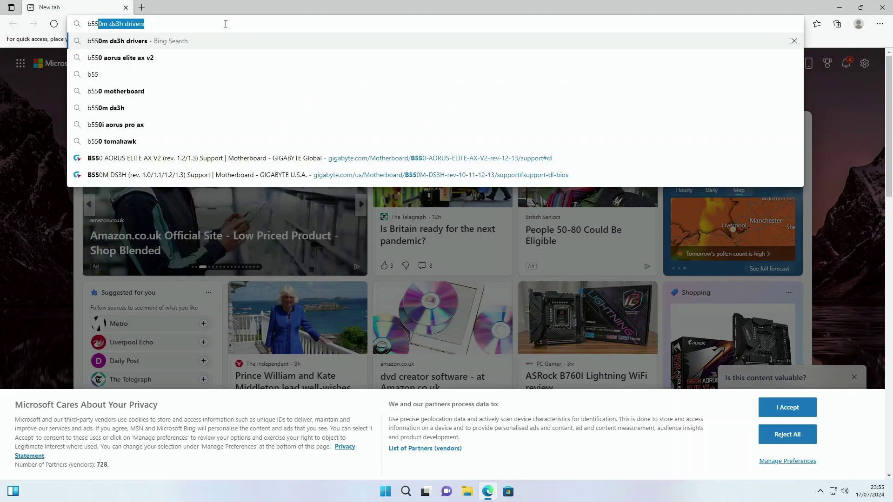
{"action": "type", "text": "0 gaming x v2"}
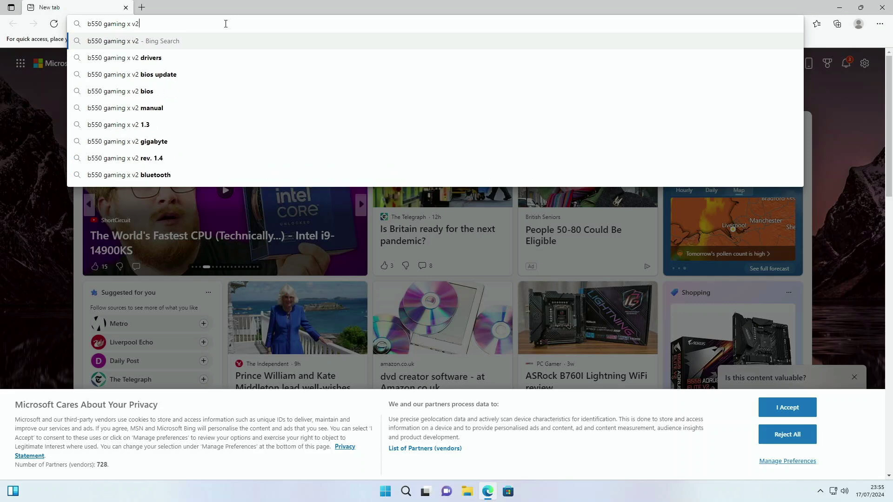
{"action": "key", "text": "Return"}
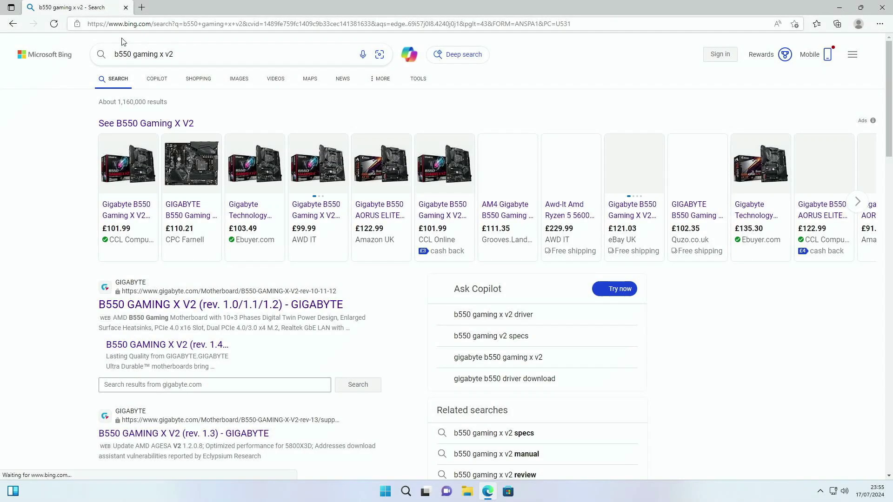
{"action": "left_click", "coordinate": [190, 307]}
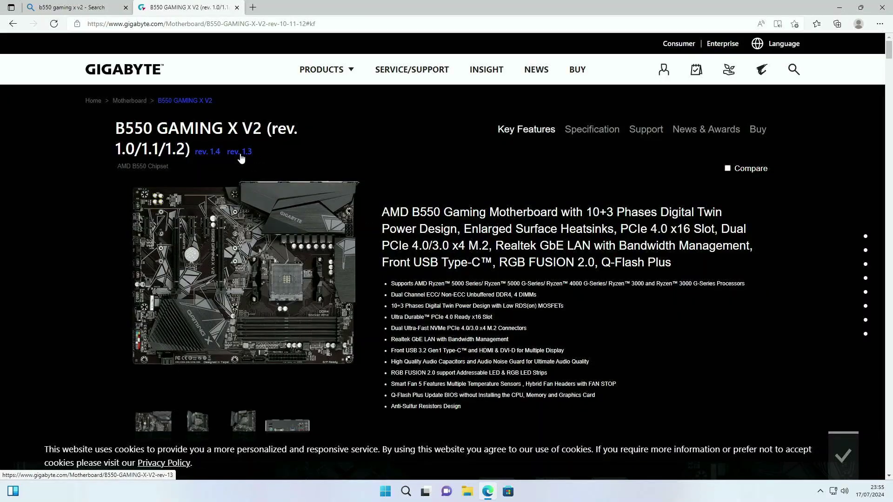
- Download the FE BIOS from the B550 GAMING X V2 rev. 1.3 support page
{"action": "left_click", "coordinate": [239, 151]}
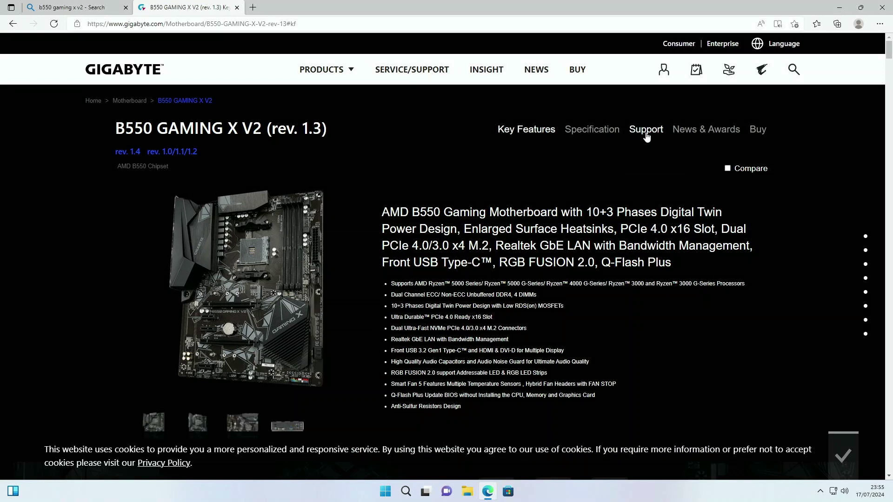
{"action": "left_click", "coordinate": [646, 129]}
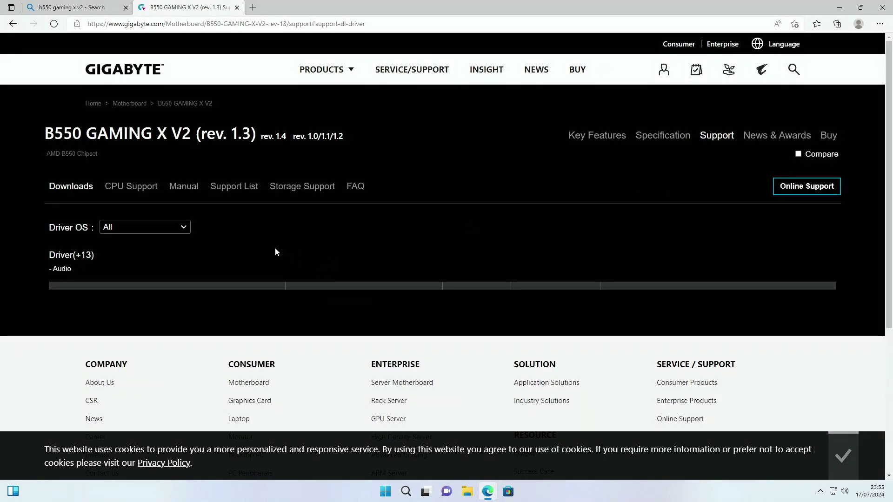
{"action": "scroll", "coordinate": [141, 250], "scroll_direction": "down", "scroll_amount": 4}
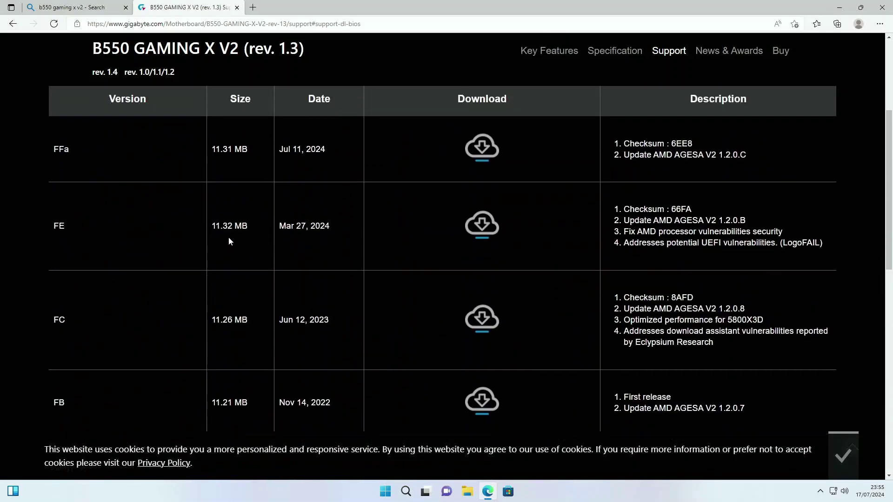
{"action": "scroll", "coordinate": [83, 258], "scroll_direction": "up", "scroll_amount": 2}
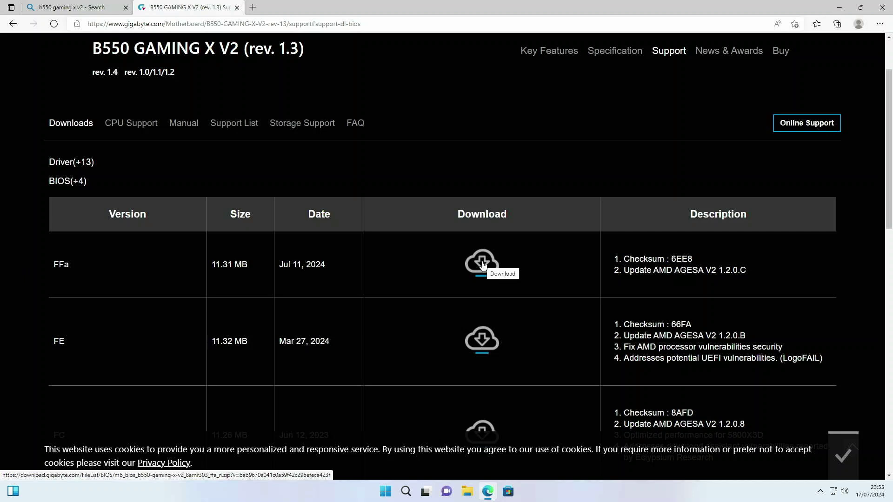
{"action": "scroll", "coordinate": [482, 263], "scroll_direction": "down", "scroll_amount": 1}
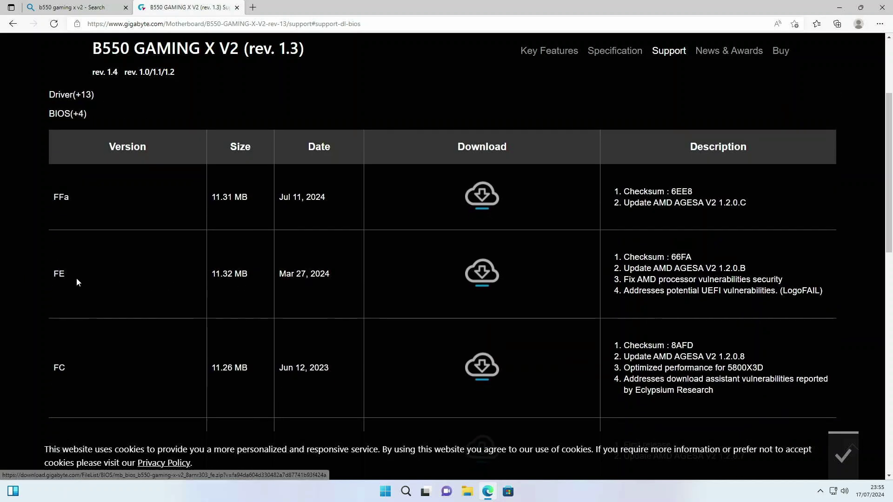
{"action": "double_click", "coordinate": [56, 275]}
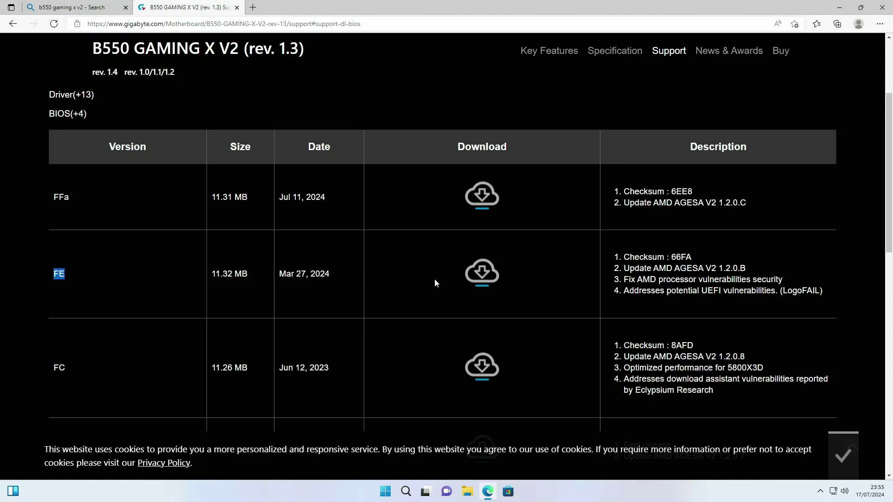
{"action": "left_click", "coordinate": [497, 278]}
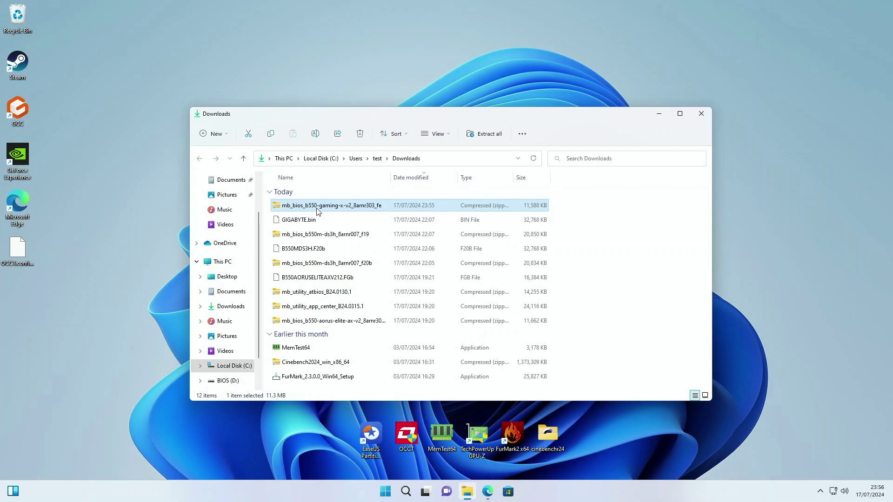
- Extract B550GAMINGXV213.FE from the downloaded BIOS zip onto the desktop
{"action": "double_click", "coordinate": [318, 208]}
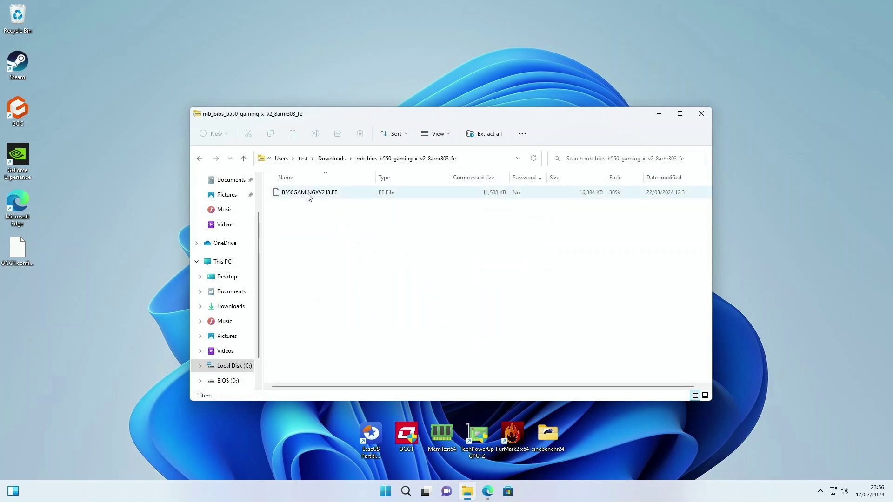
{"action": "left_click_drag", "start_coordinate": [315, 195], "coordinate": [418, 66]}
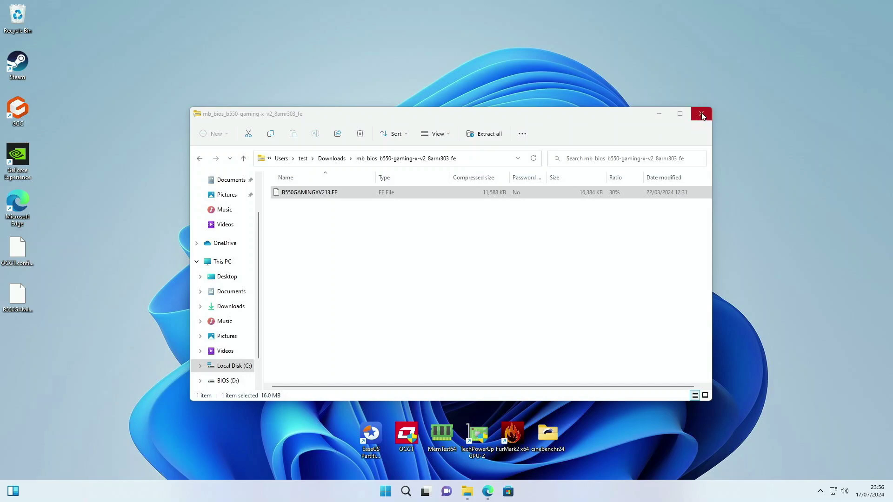
{"action": "left_click", "coordinate": [702, 115]}
{"action": "left_click_drag", "start_coordinate": [18, 296], "coordinate": [383, 161]}
- Rename the desktop BIOS file to GIGABYTE.bin, accepting the extension change
{"action": "right_click", "coordinate": [384, 162]}
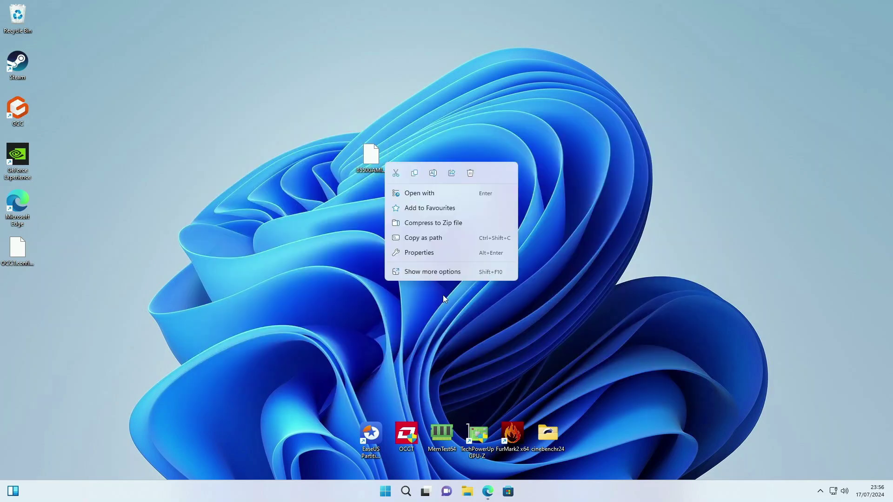
{"action": "left_click", "coordinate": [432, 173]}
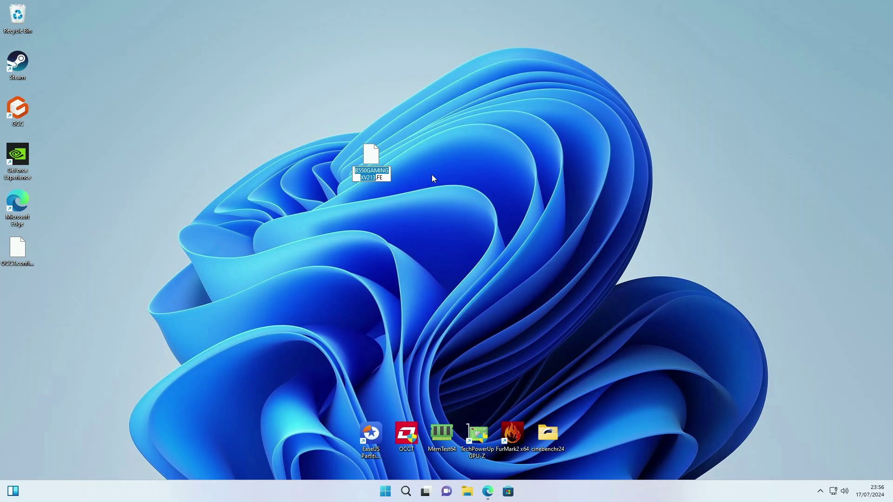
{"action": "type", "text": "GIGABYT"}
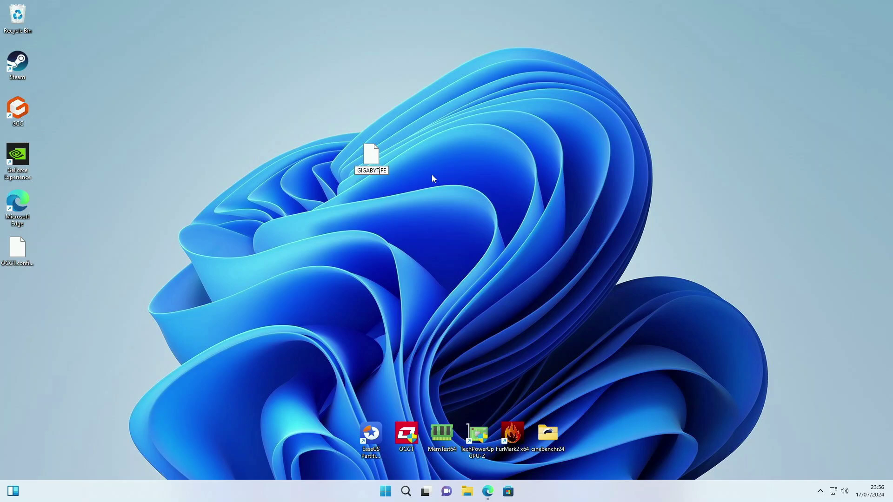
{"action": "type", "text": "E"}
{"action": "key", "text": "BackSpace"}
{"action": "key", "text": "BackSpace"}
{"action": "type", "text": "bin"}
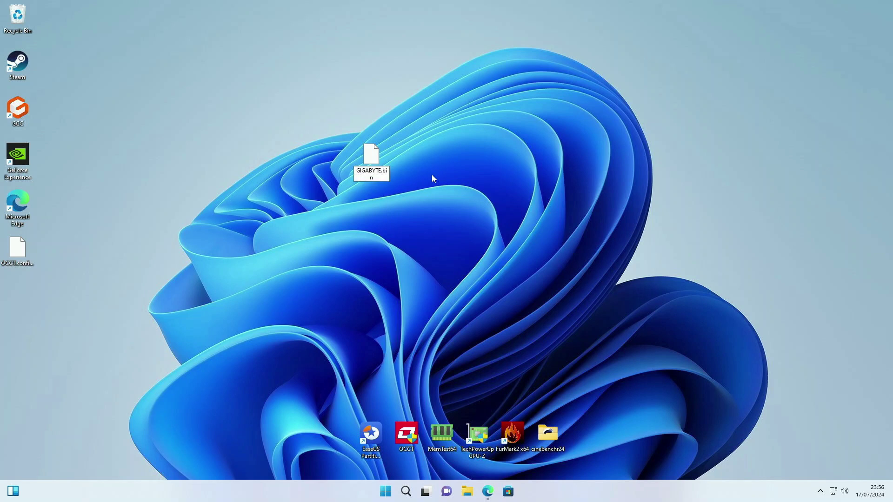
{"action": "key", "text": "Return"}
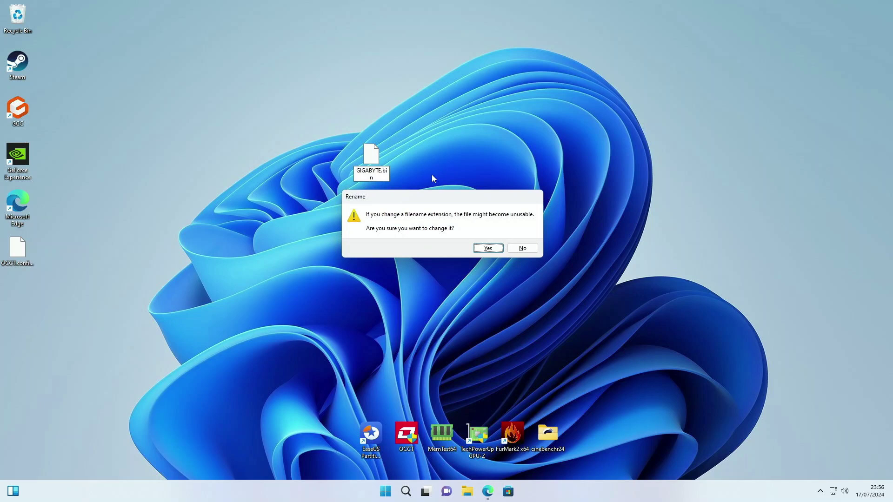
{"action": "key", "text": "Return"}
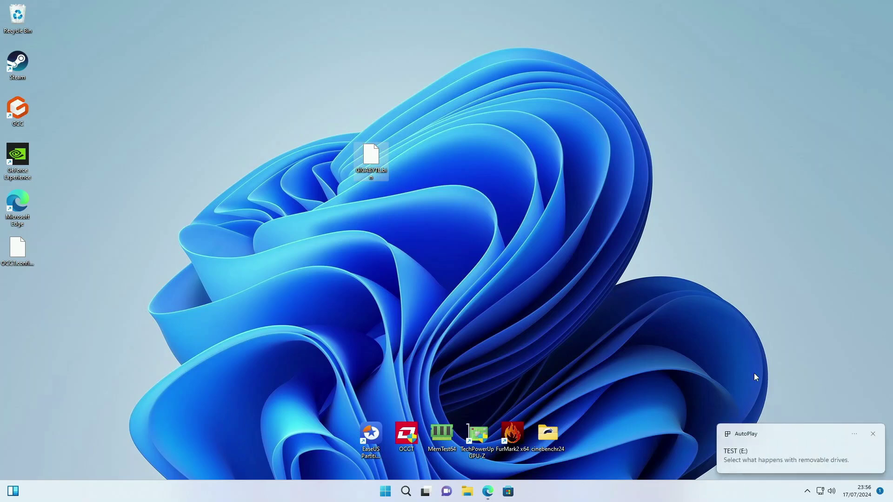
- Open the TEST (E:) USB drive's files from the AutoPlay notification beside the desktop
{"action": "left_click", "coordinate": [746, 464]}
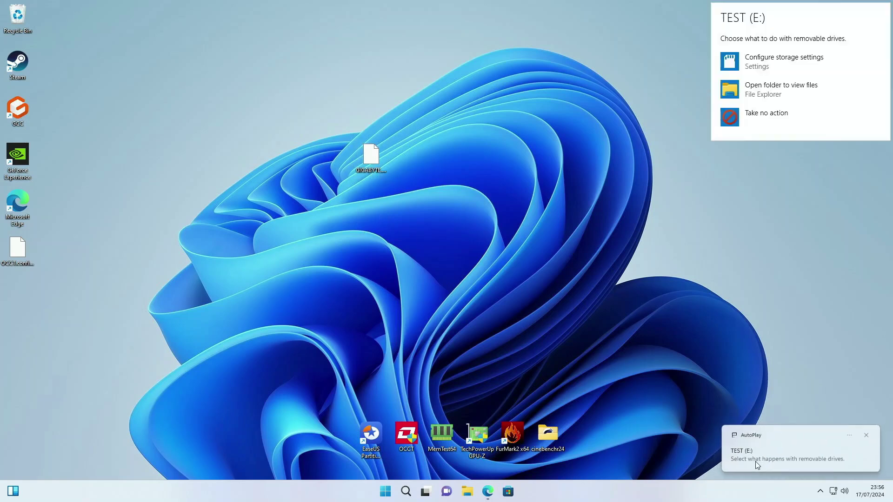
{"action": "left_click", "coordinate": [749, 89]}
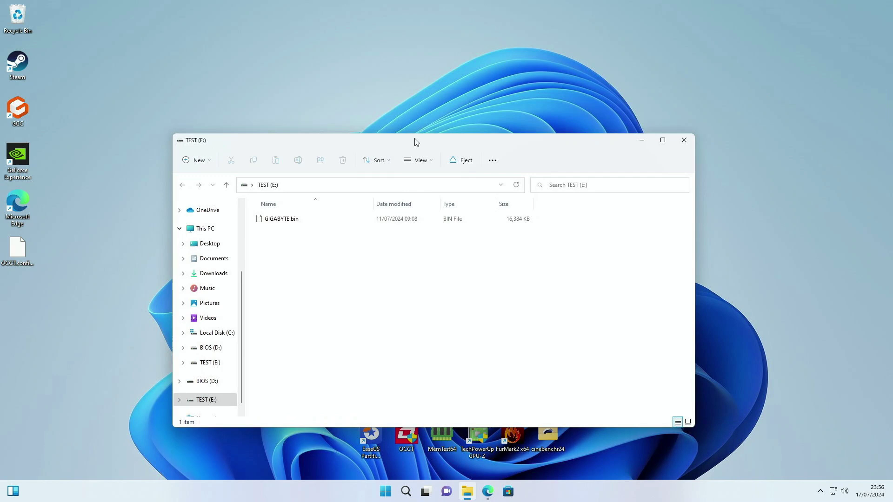
{"action": "left_click_drag", "start_coordinate": [427, 146], "coordinate": [623, 93]}
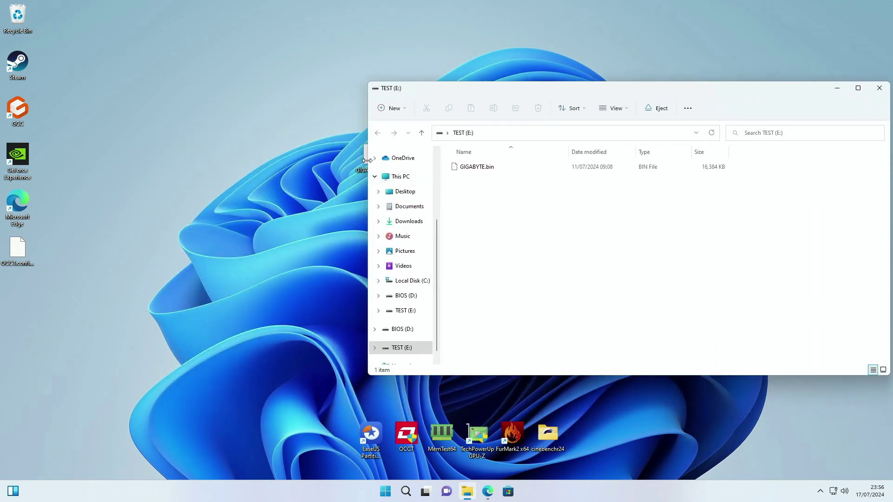
{"action": "left_click_drag", "start_coordinate": [364, 160], "coordinate": [250, 208]}
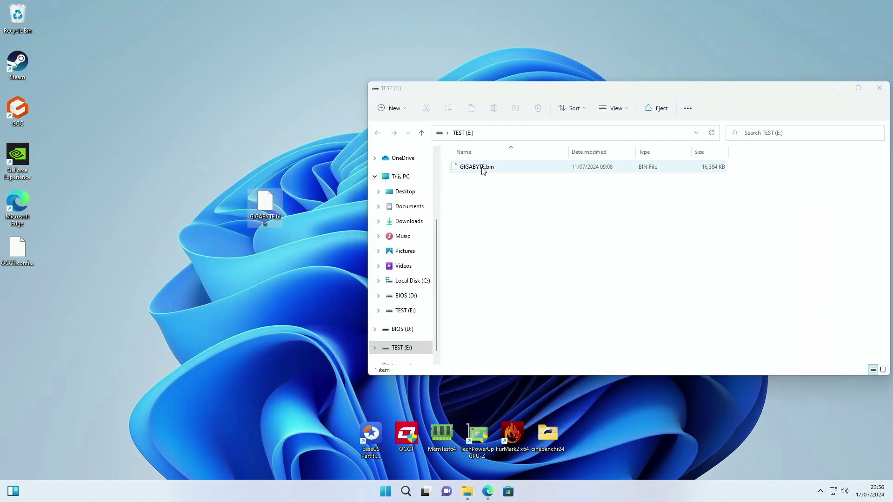
- Permanently delete the drive's old GIGABYTE.bin and copy the new desktop GIGABYTE.bin onto TEST (E:)
{"action": "left_click", "coordinate": [483, 171]}
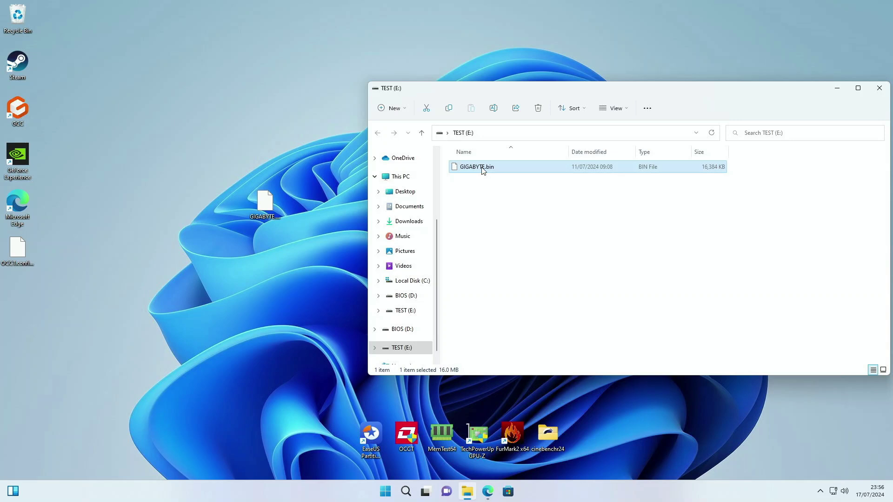
{"action": "key", "text": "Delete"}
{"action": "key", "text": "Return"}
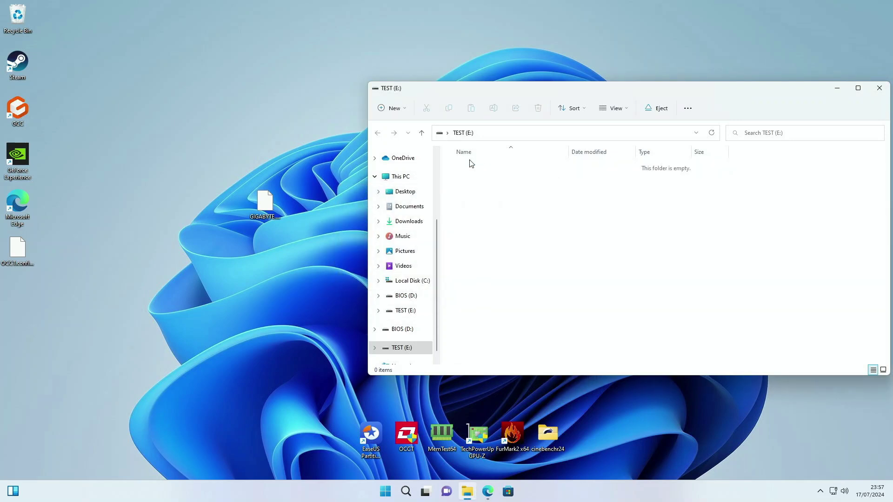
{"action": "left_click_drag", "start_coordinate": [278, 221], "coordinate": [492, 220]}
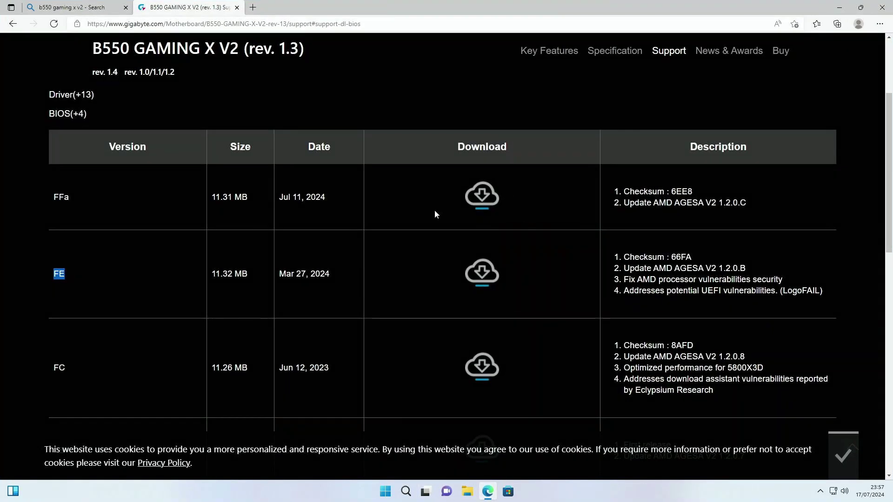
- Open the English B550 GAMING X V2 user's manual PDF from the support page's Manual section
{"action": "scroll", "coordinate": [462, 139], "scroll_direction": "up", "scroll_amount": 3}
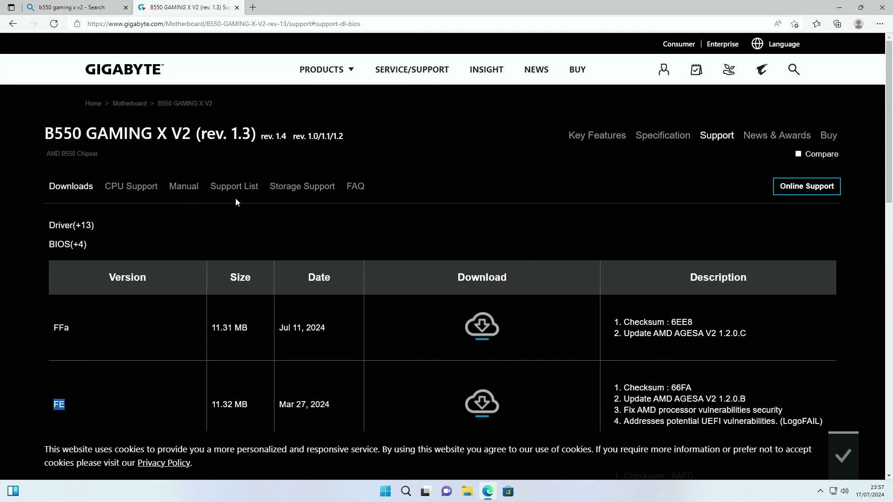
{"action": "left_click", "coordinate": [191, 187]}
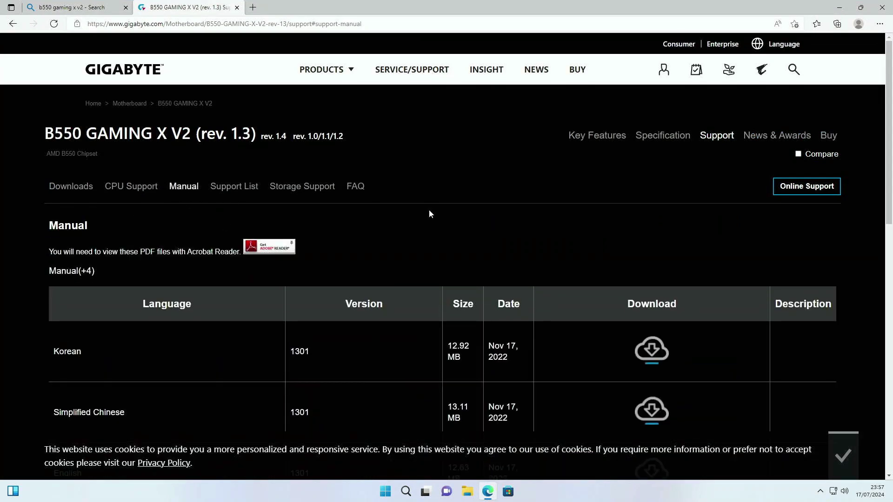
{"action": "scroll", "coordinate": [520, 291], "scroll_direction": "down", "scroll_amount": 1}
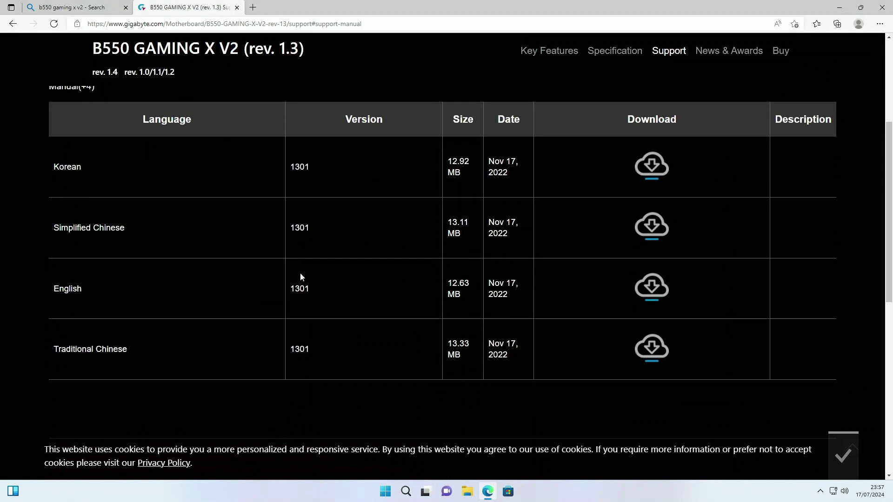
{"action": "scroll", "coordinate": [274, 232], "scroll_direction": "up", "scroll_amount": 2}
{"action": "scroll", "coordinate": [201, 233], "scroll_direction": "down", "scroll_amount": 1}
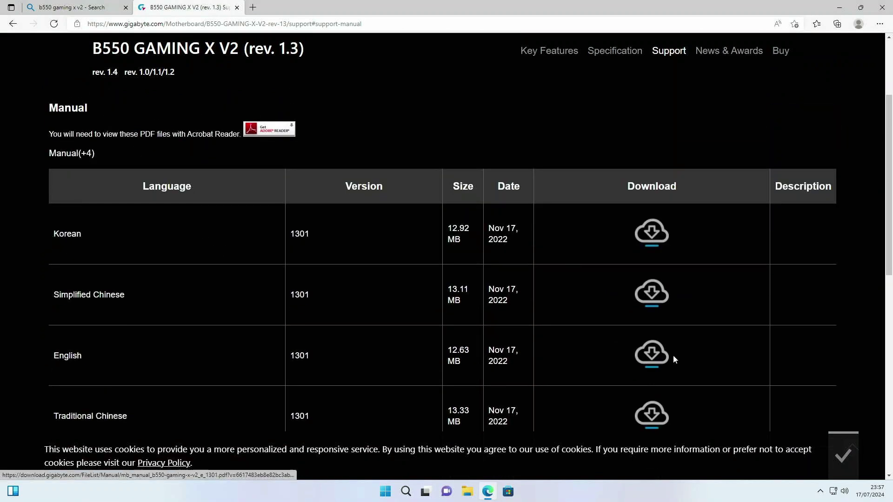
{"action": "left_click", "coordinate": [654, 356]}
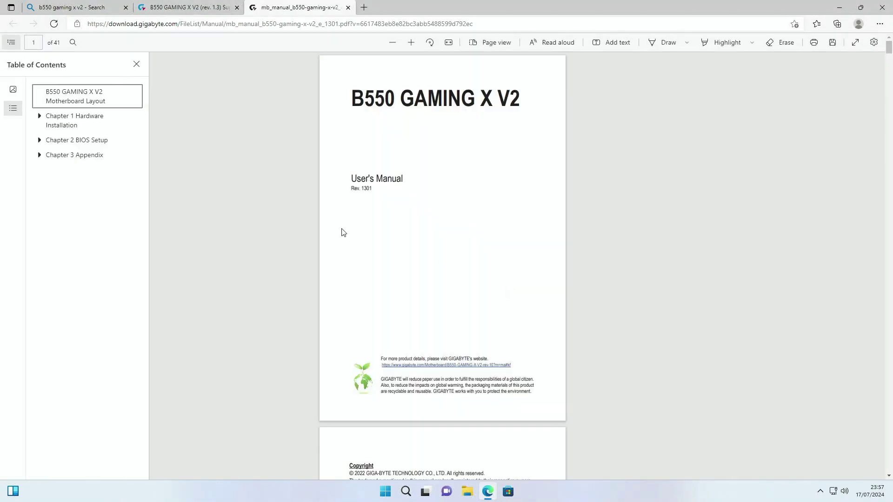
- Zoom the manual PDF in three levels
{"action": "scroll", "coordinate": [434, 217], "scroll_direction": "down", "scroll_amount": 20}
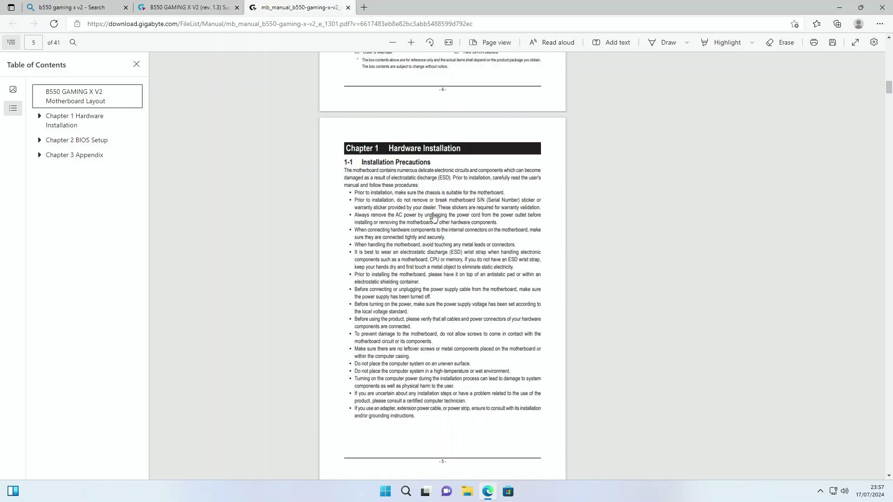
{"action": "scroll", "coordinate": [434, 217], "scroll_direction": "down", "scroll_amount": 15}
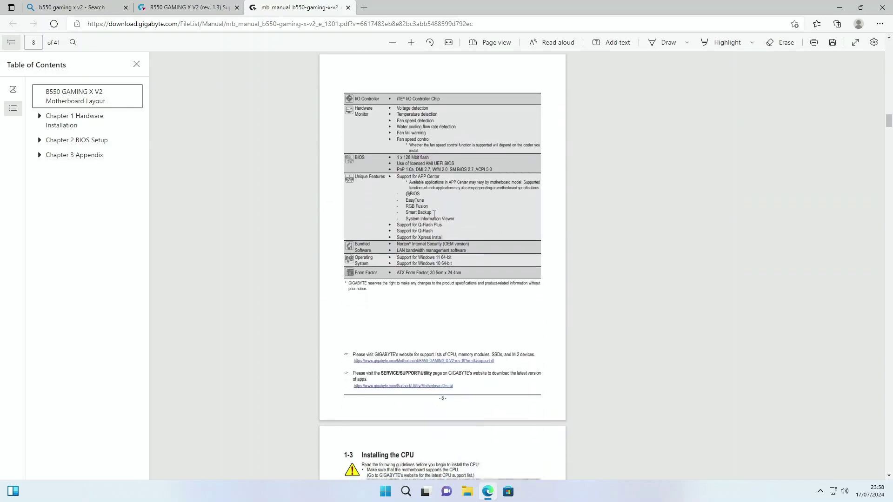
{"action": "scroll", "coordinate": [434, 215], "scroll_direction": "down", "scroll_amount": 15}
{"action": "scroll", "coordinate": [434, 215], "scroll_direction": "up", "scroll_amount": 5}
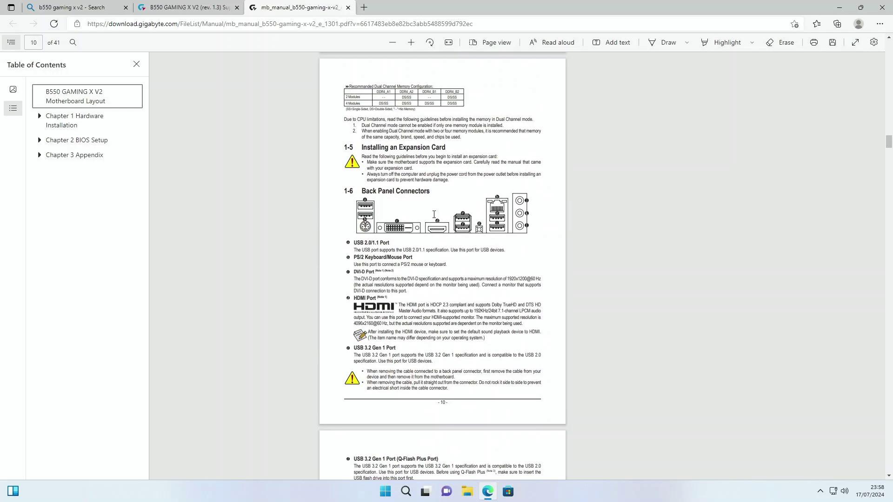
{"action": "scroll", "coordinate": [434, 214], "scroll_direction": "up", "scroll_amount": 1}
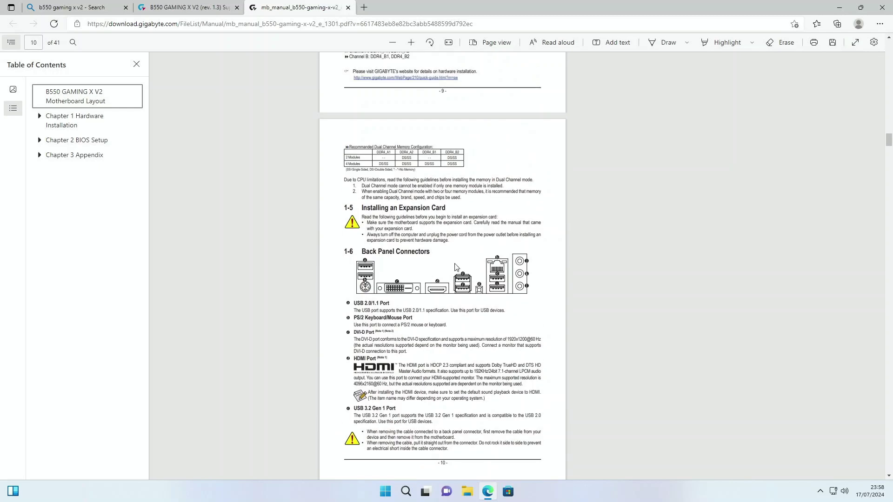
{"action": "left_click", "coordinate": [411, 43]}
{"action": "left_click", "coordinate": [411, 43]}
{"action": "left_click", "coordinate": [412, 43]}
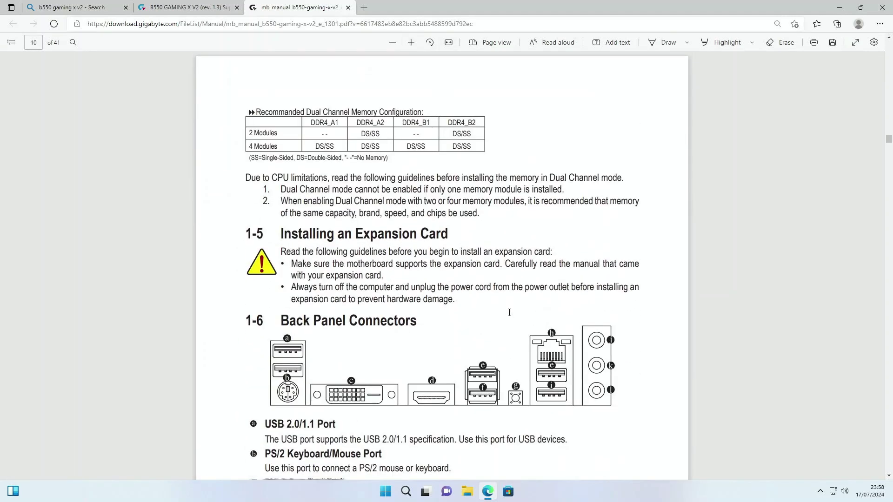
- Review page 11's Q-Flash Plus Port section, then return to page 10's back panel connectors
{"action": "scroll", "coordinate": [510, 313], "scroll_direction": "down", "scroll_amount": 3}
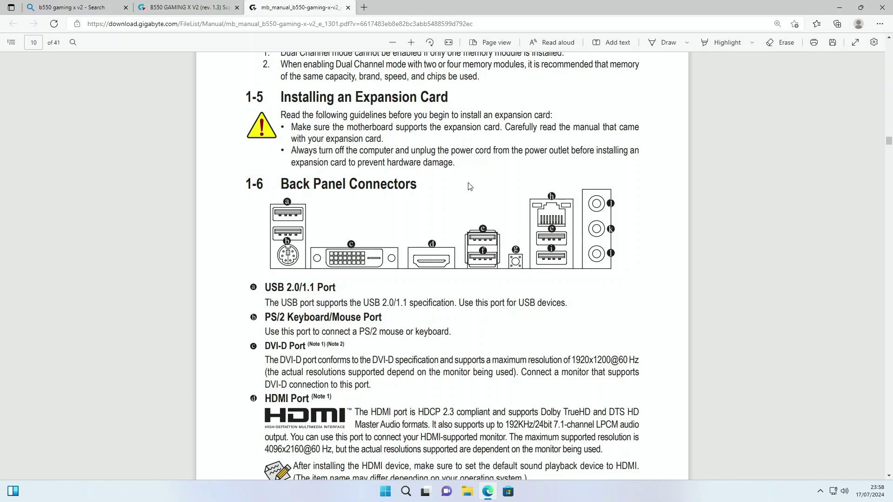
{"action": "scroll", "coordinate": [425, 283], "scroll_direction": "down", "scroll_amount": 3}
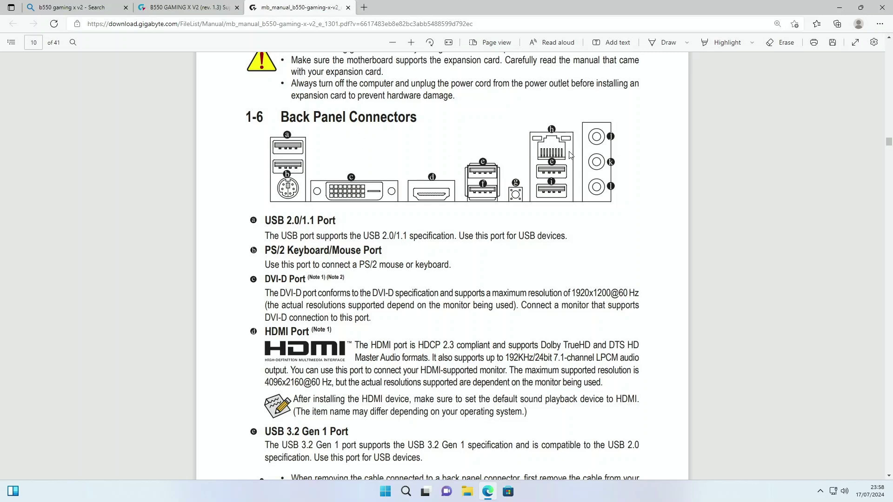
{"action": "scroll", "coordinate": [349, 223], "scroll_direction": "down", "scroll_amount": 10}
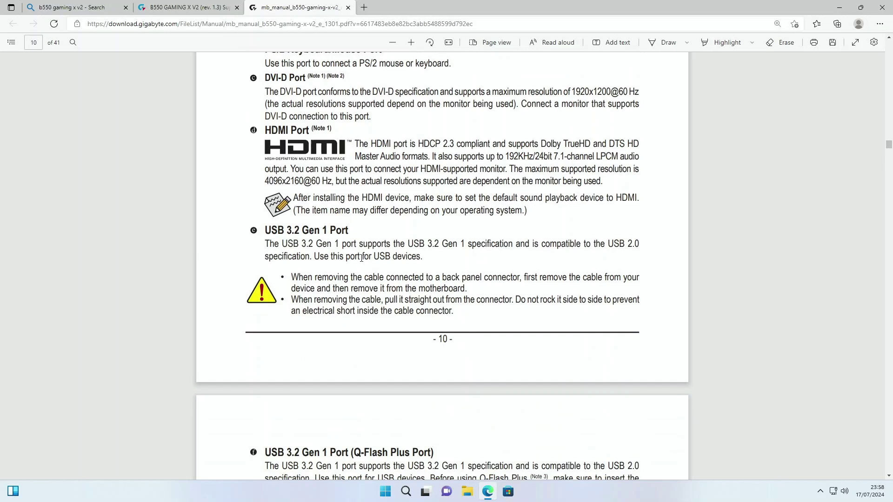
{"action": "scroll", "coordinate": [358, 258], "scroll_direction": "up", "scroll_amount": 8}
{"action": "scroll", "coordinate": [358, 258], "scroll_direction": "down", "scroll_amount": 15}
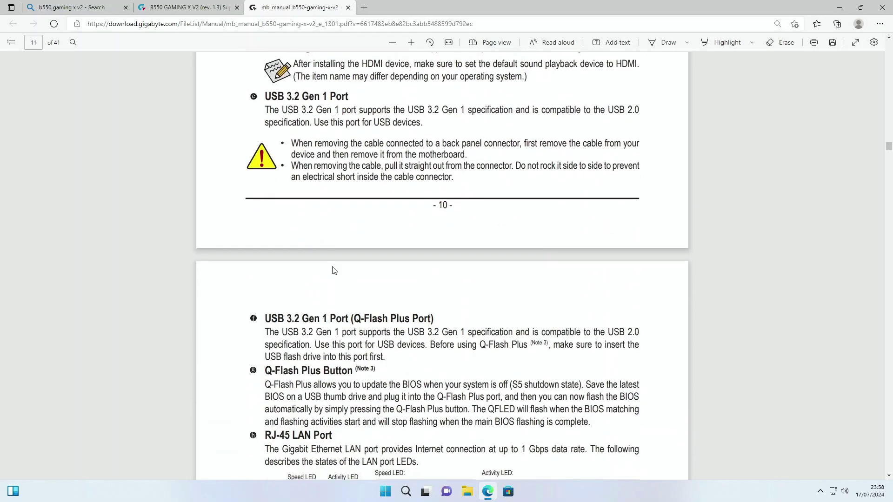
{"action": "scroll", "coordinate": [333, 271], "scroll_direction": "down", "scroll_amount": 3}
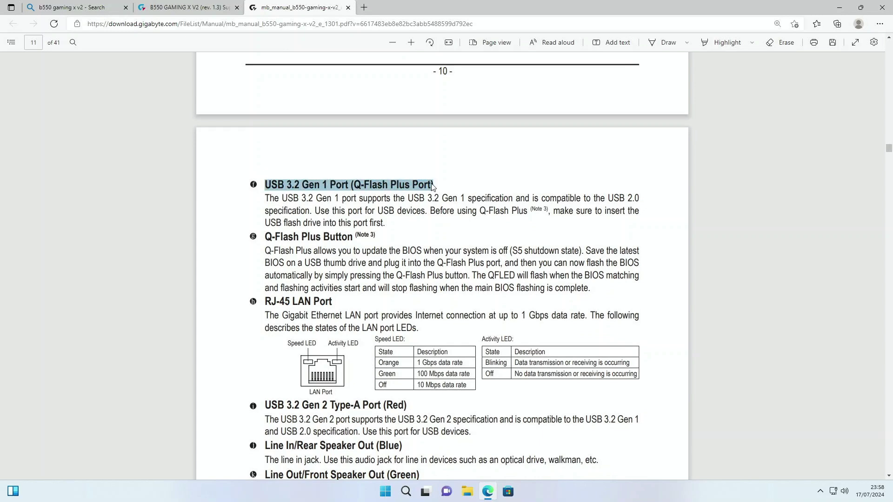
{"action": "left_click", "coordinate": [322, 185]}
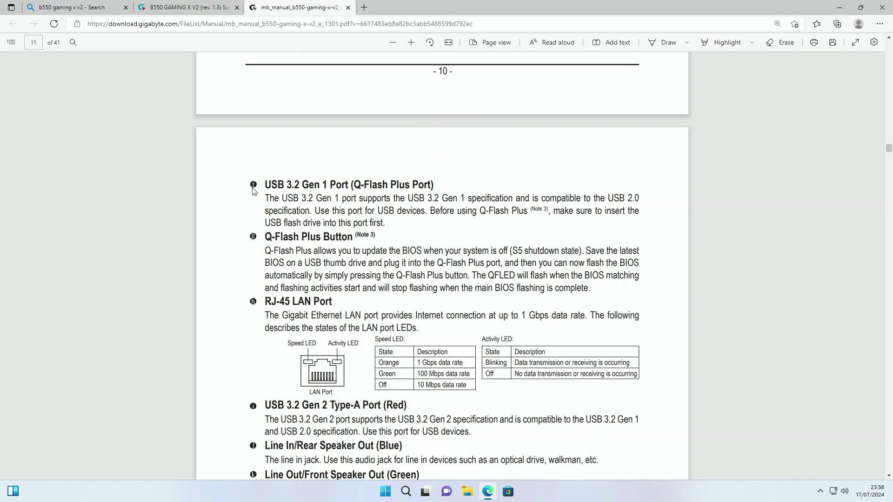
{"action": "scroll", "coordinate": [473, 158], "scroll_direction": "up", "scroll_amount": 20}
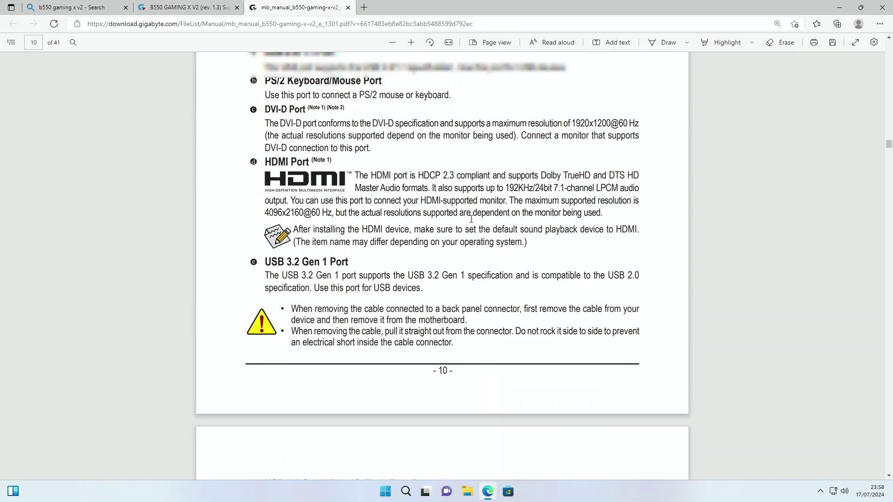
- Scroll the manual from page 10's Back Panel Connectors to page 11's Q-Flash Plus instructions
{"action": "scroll", "coordinate": [487, 252], "scroll_direction": "down", "scroll_amount": 3}
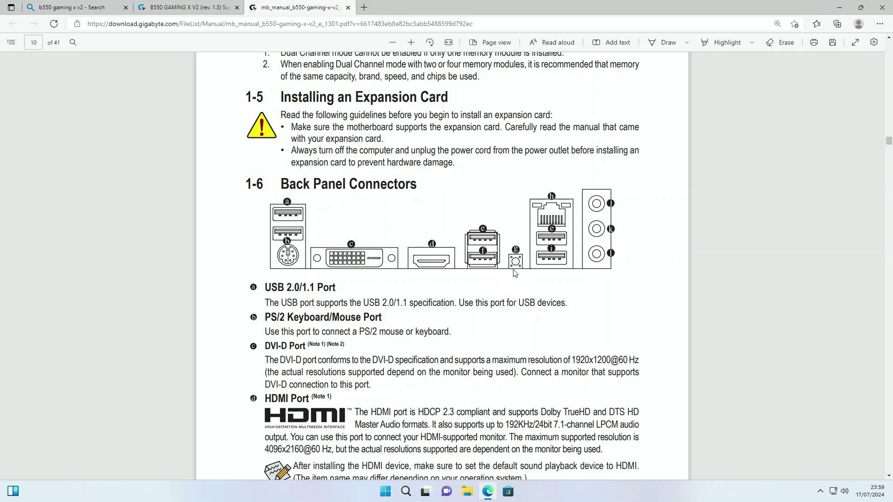
{"action": "scroll", "coordinate": [516, 273], "scroll_direction": "down", "scroll_amount": 5}
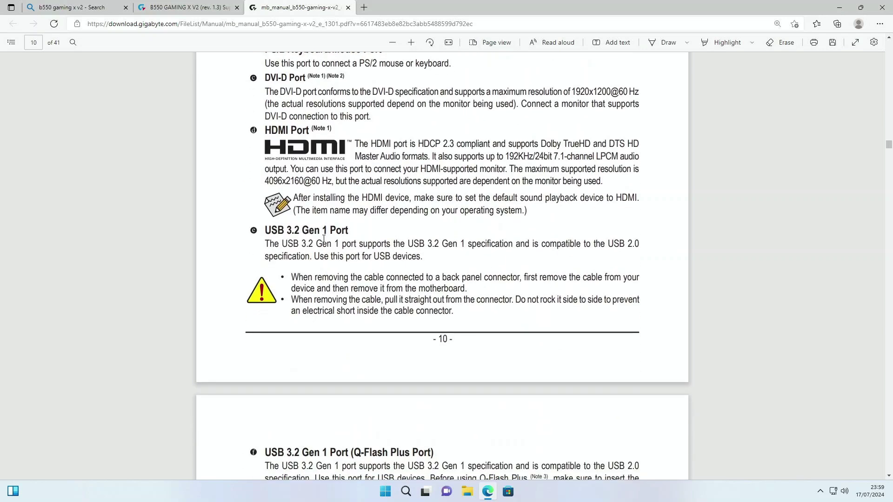
{"action": "scroll", "coordinate": [324, 239], "scroll_direction": "down", "scroll_amount": 5}
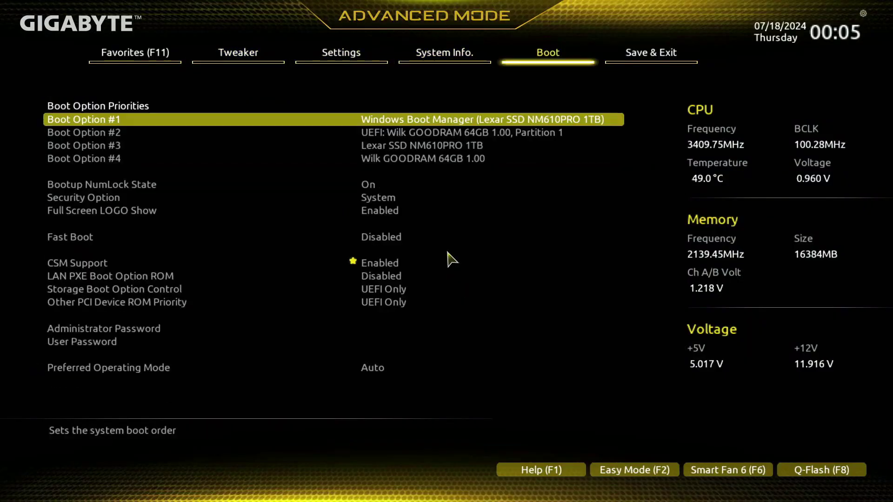
- Set CSM Support to Disabled on the Boot page
{"action": "key", "text": "Down"}
{"action": "key", "text": "Down"}
{"action": "key", "text": "Down"}
{"action": "key", "text": "Down"}
{"action": "key", "text": "Down"}
{"action": "key", "text": "Down"}
{"action": "key", "text": "Down"}
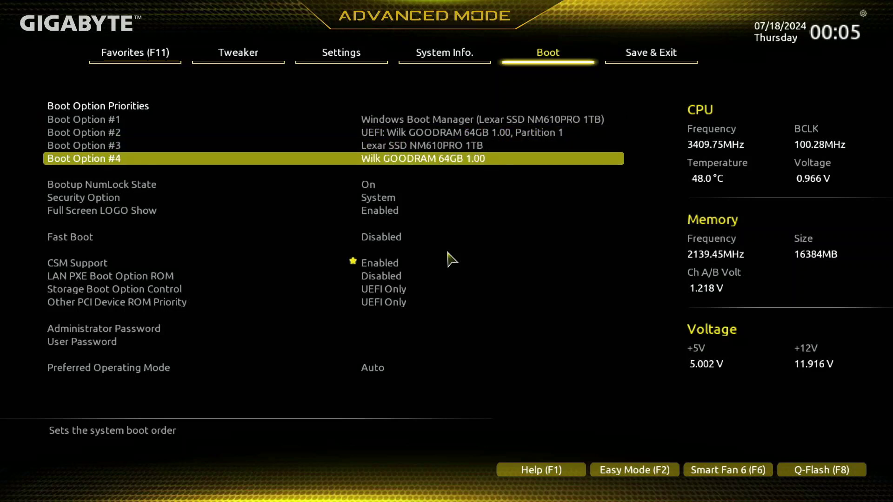
{"action": "key", "text": "Down"}
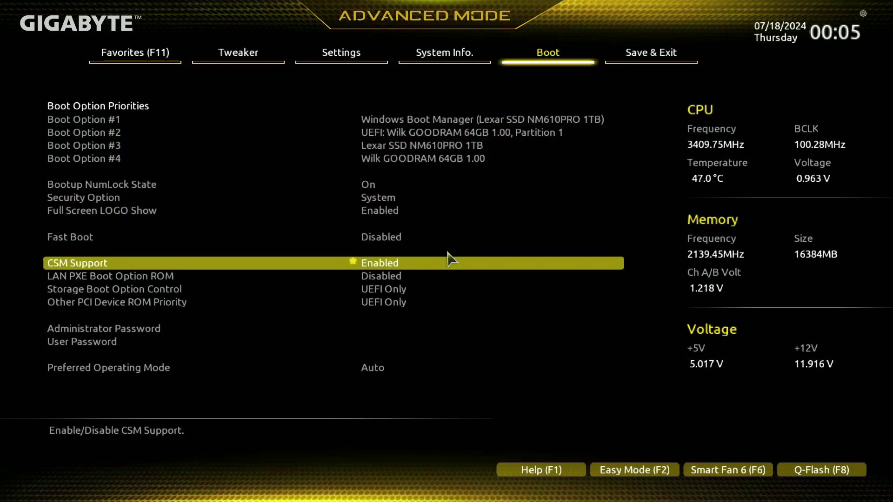
{"action": "key", "text": "Return"}
{"action": "key", "text": "Up"}
{"action": "key", "text": "Return"}
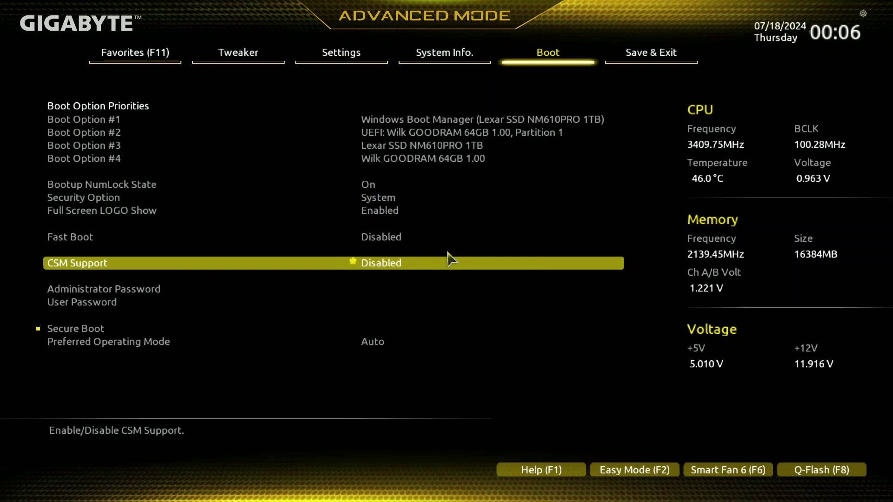
- In the Secure Boot page, switch Secure Boot Mode to Custom and then back to Standard
{"action": "key", "text": "Down"}
{"action": "key", "text": "Down"}
{"action": "key", "text": "Down"}
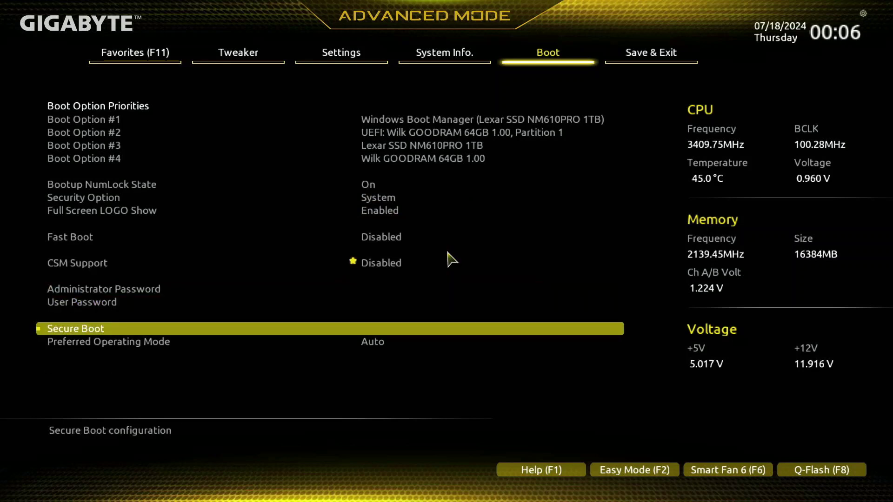
{"action": "key", "text": "Return"}
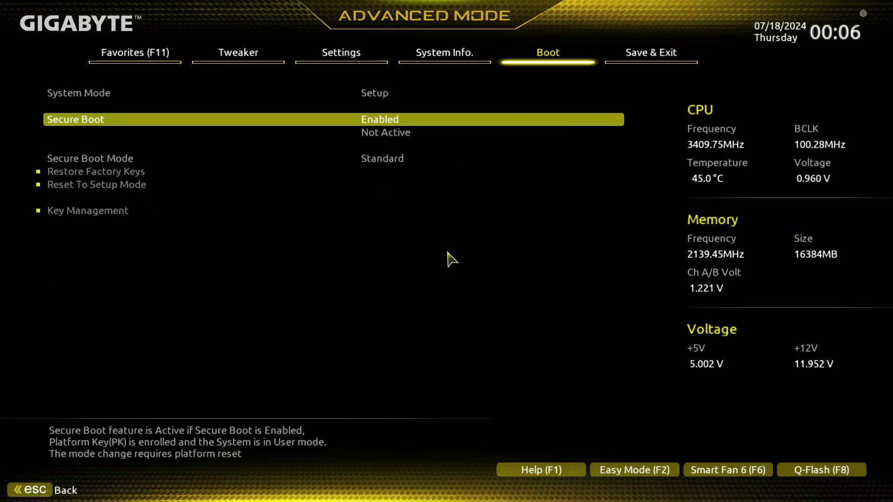
{"action": "key", "text": "Down"}
{"action": "key", "text": "Return"}
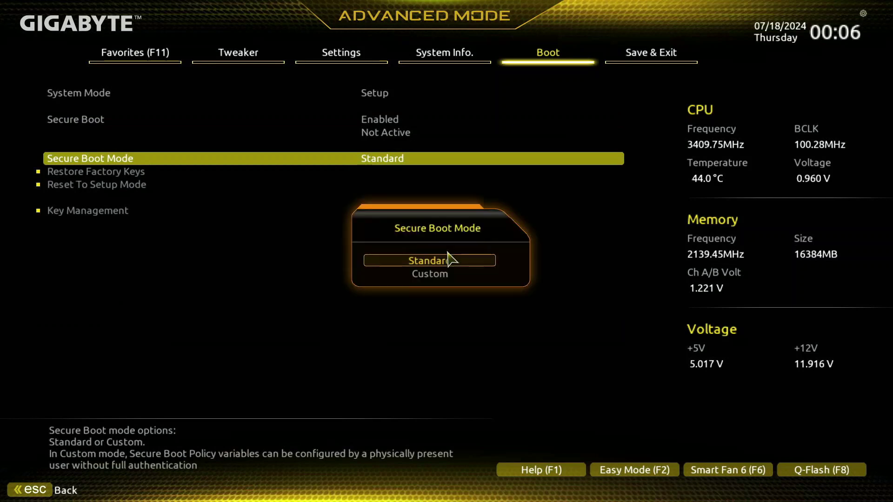
{"action": "key", "text": "Down"}
{"action": "key", "text": "Return"}
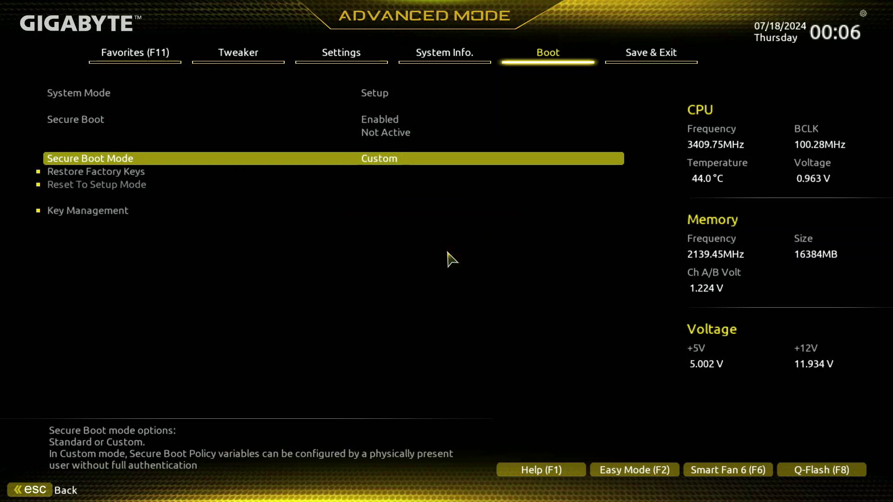
{"action": "key", "text": "Return"}
{"action": "key", "text": "Up"}
{"action": "key", "text": "Return"}
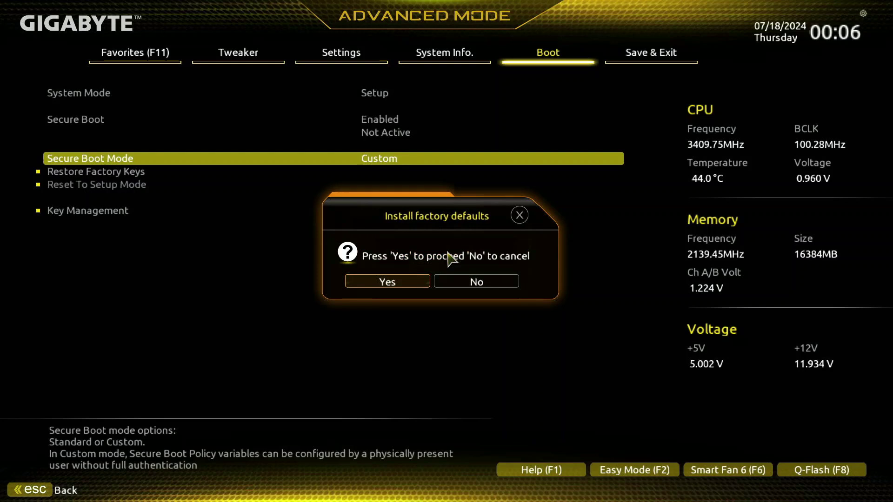
- Answer the factory key and reset prompts keeping Standard mode, then bring up Save & Exit
{"action": "key", "text": "Escape"}
{"action": "key", "text": "Escape"}
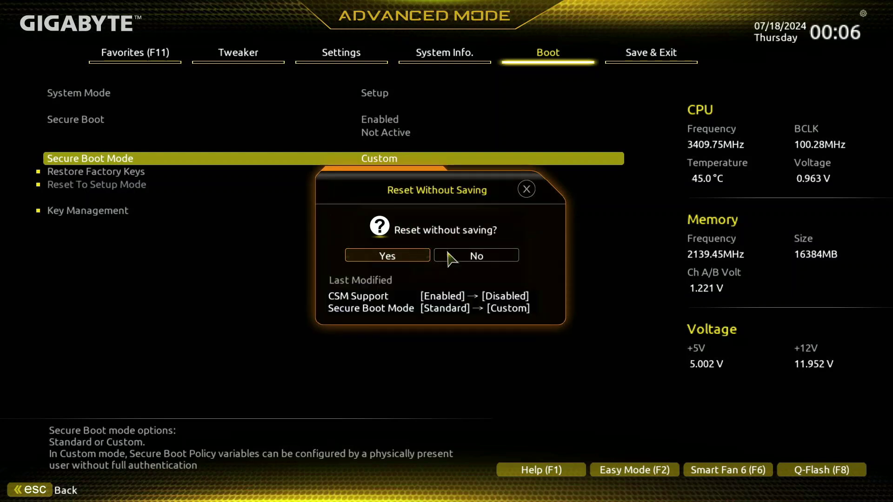
{"action": "key", "text": "Right"}
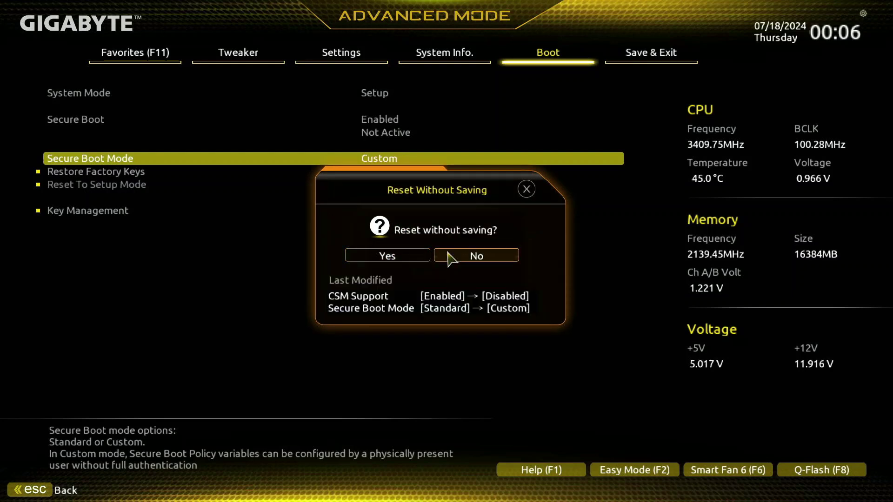
{"action": "key", "text": "Left"}
{"action": "key", "text": "Right"}
{"action": "key", "text": "Return"}
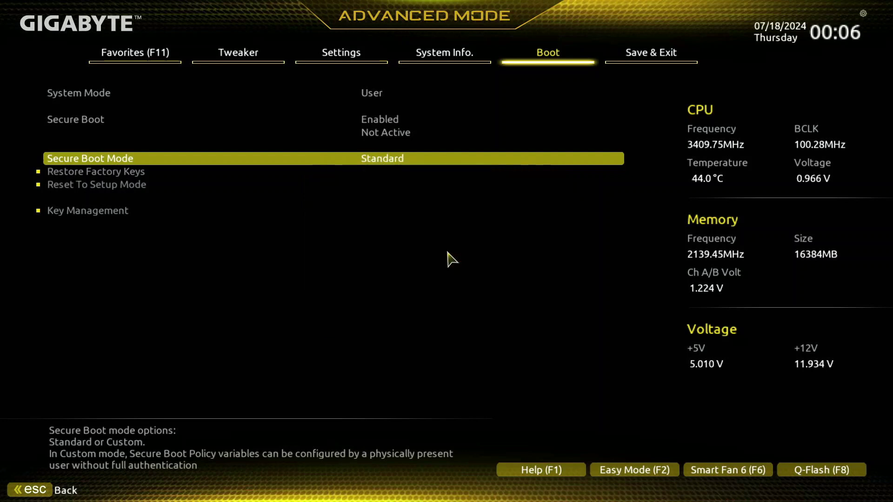
{"action": "key", "text": "F10"}
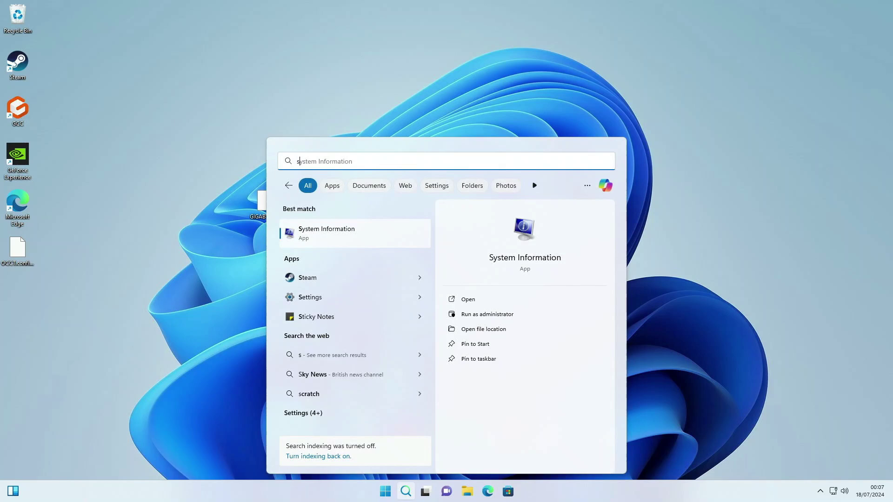
- Launch System Information and check the Secure Boot State row in System Summary
{"action": "type", "text": "y"}
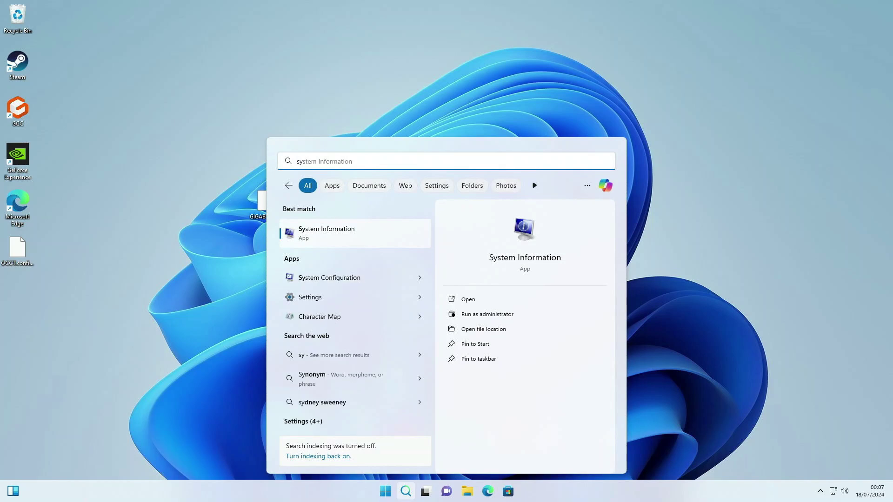
{"action": "key", "text": "Return"}
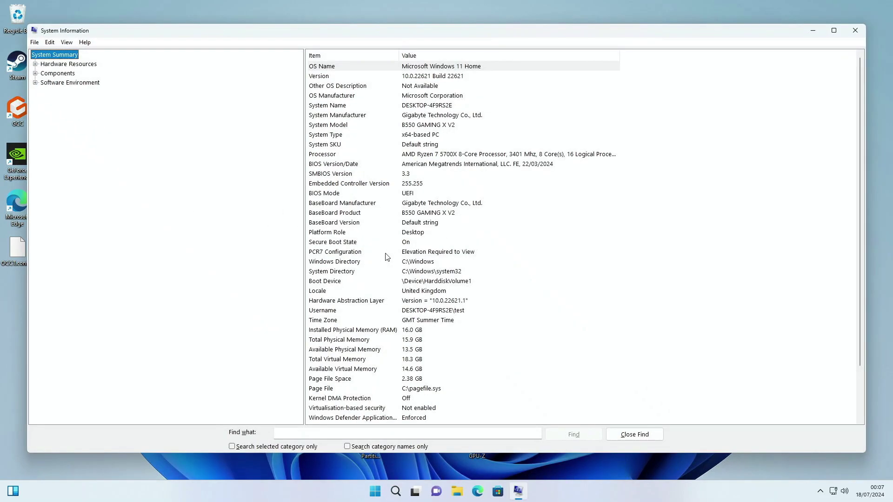
{"action": "left_click", "coordinate": [341, 242]}
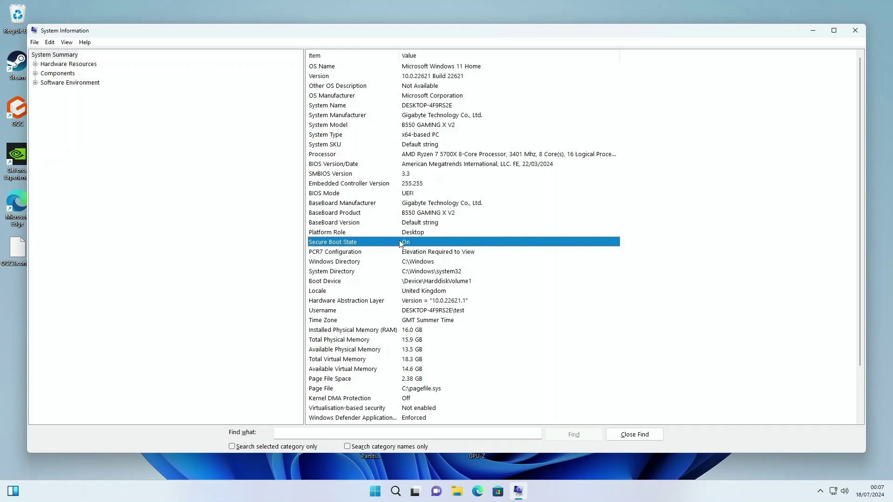